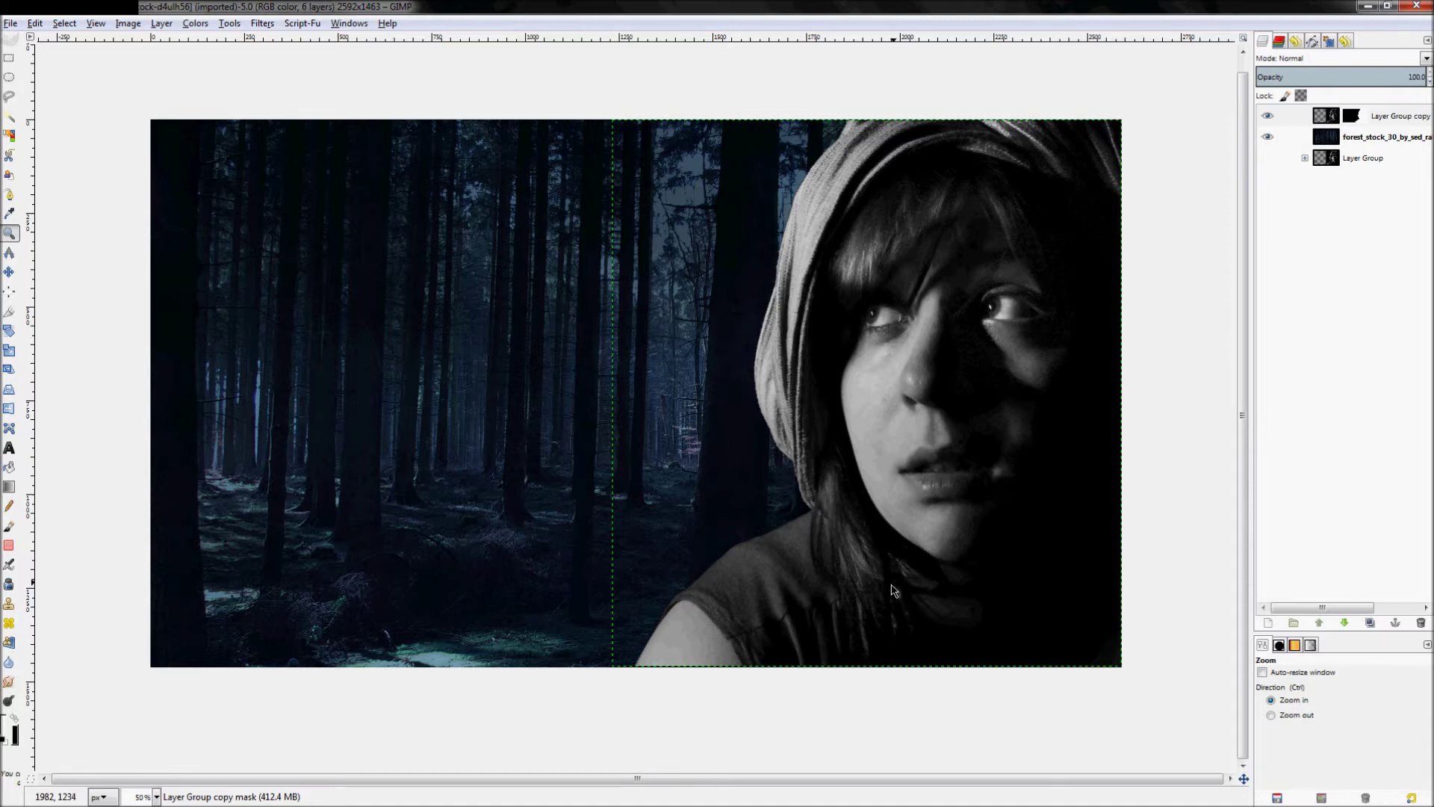
- Make the forest_stock layer the active layer in the Layers panel
left_click(1371, 146)
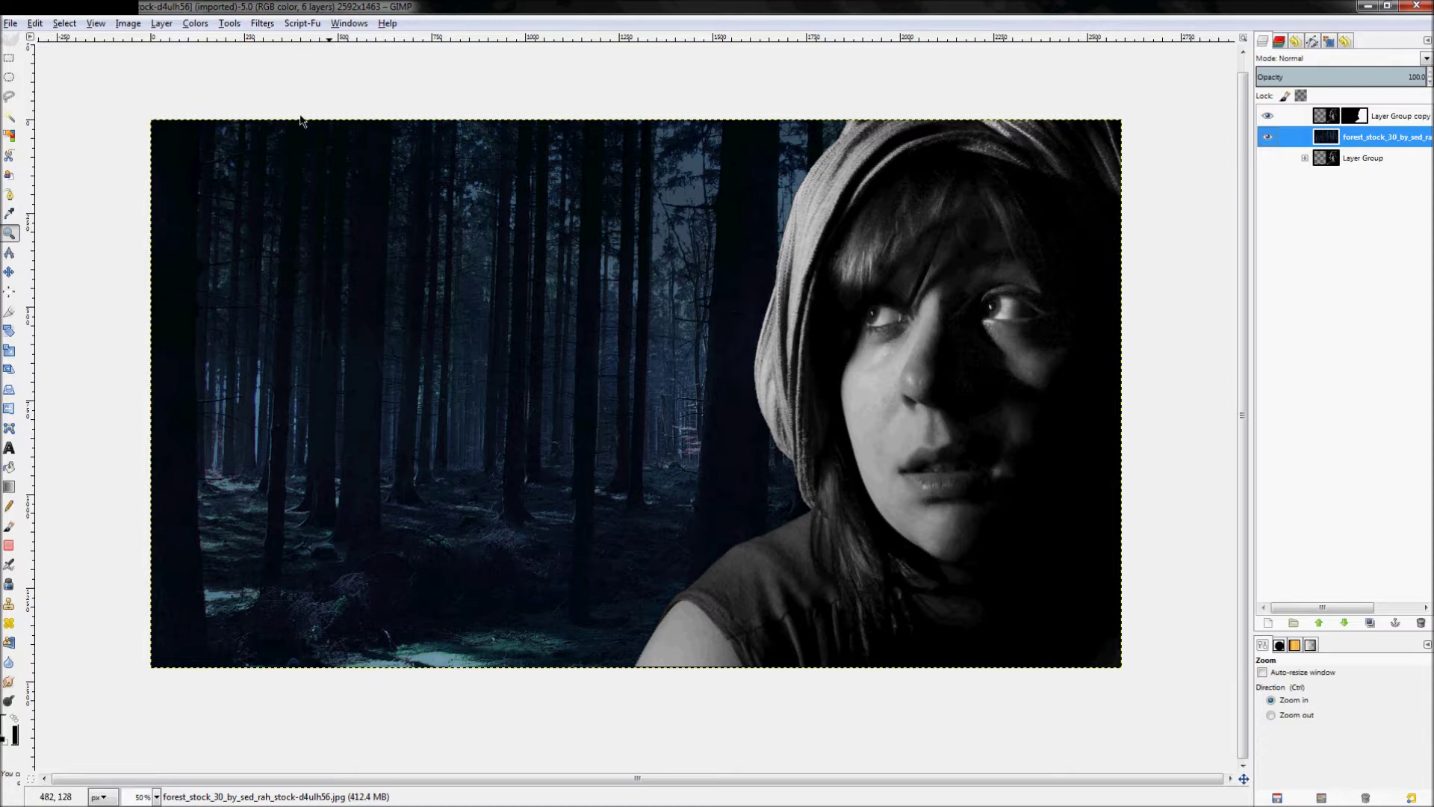
- Apply a Gaussian Blur with a 21 px radius to the forest_stock layer
left_click(262, 23)
mouse_move(347, 96)
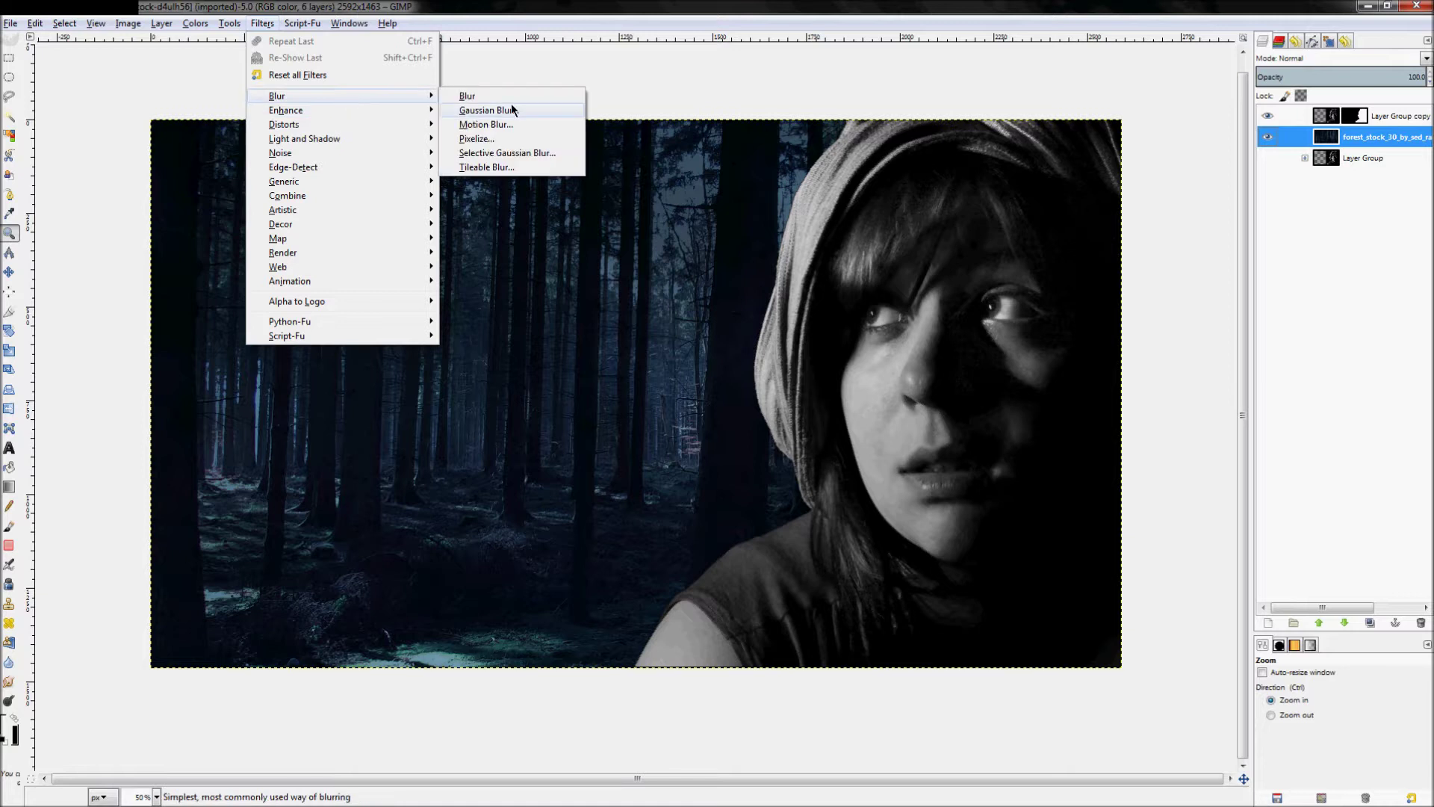
left_click(511, 103)
left_click_drag(286, 302, 313, 334)
double_click(326, 447)
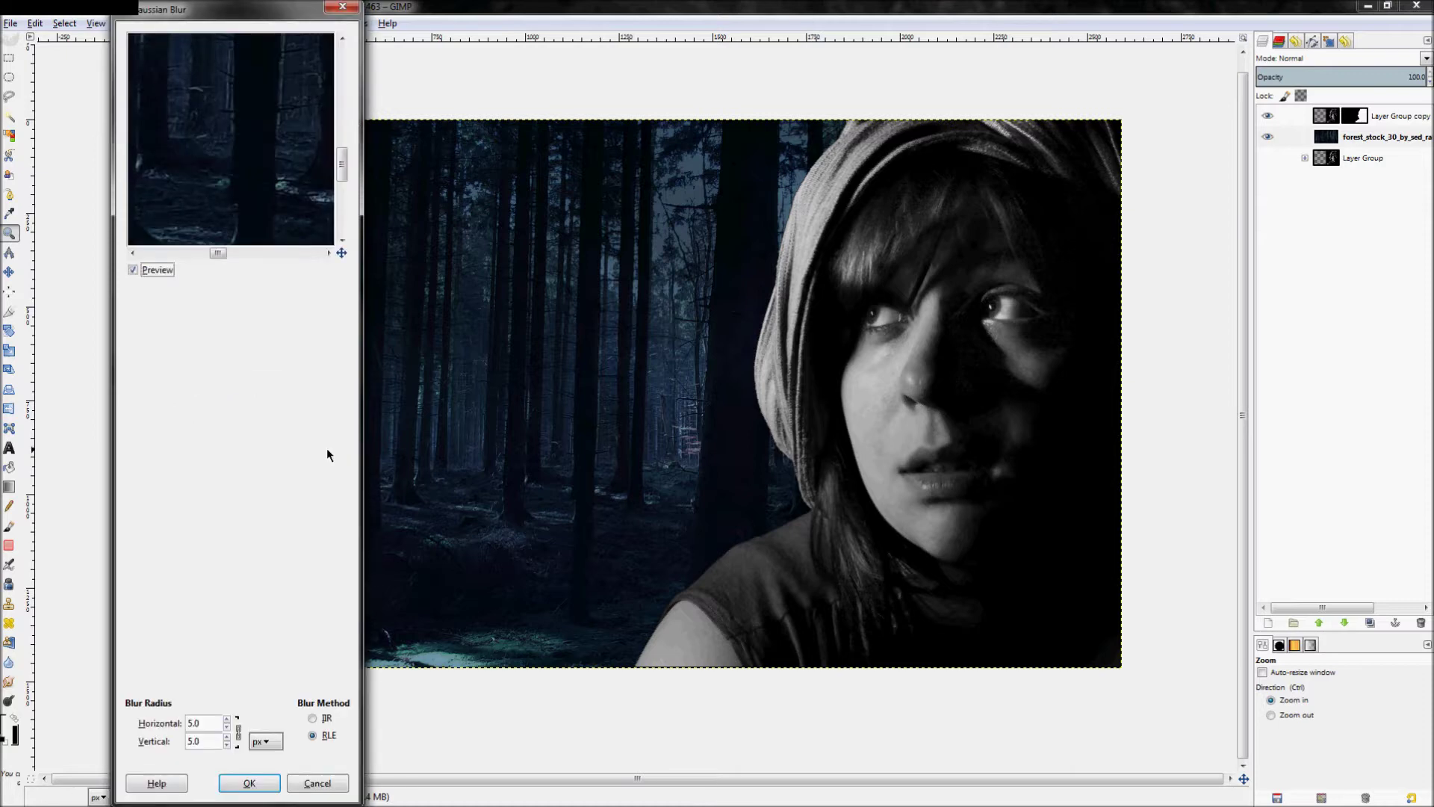
left_click_drag(361, 452, 1089, 474)
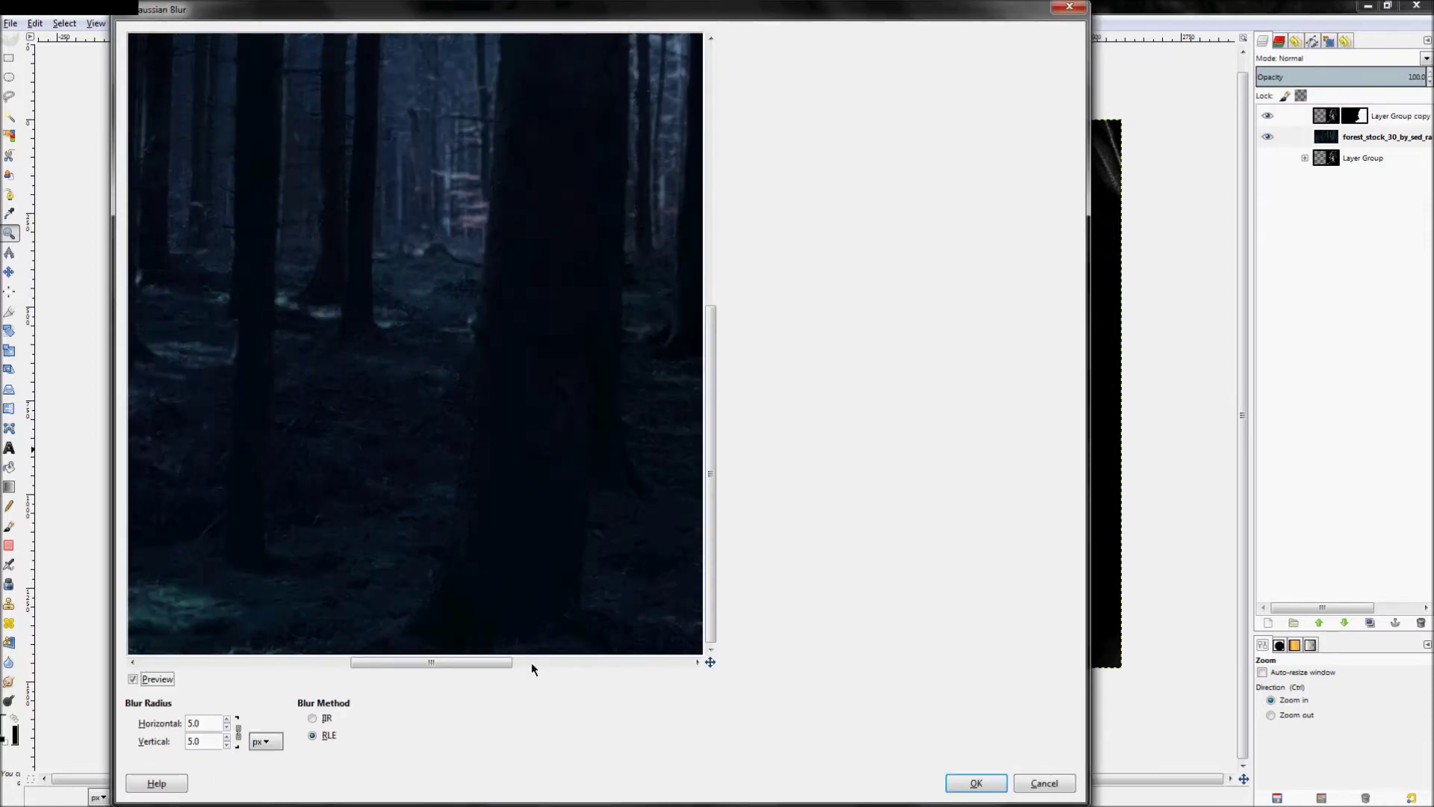
left_click_drag(491, 660, 669, 664)
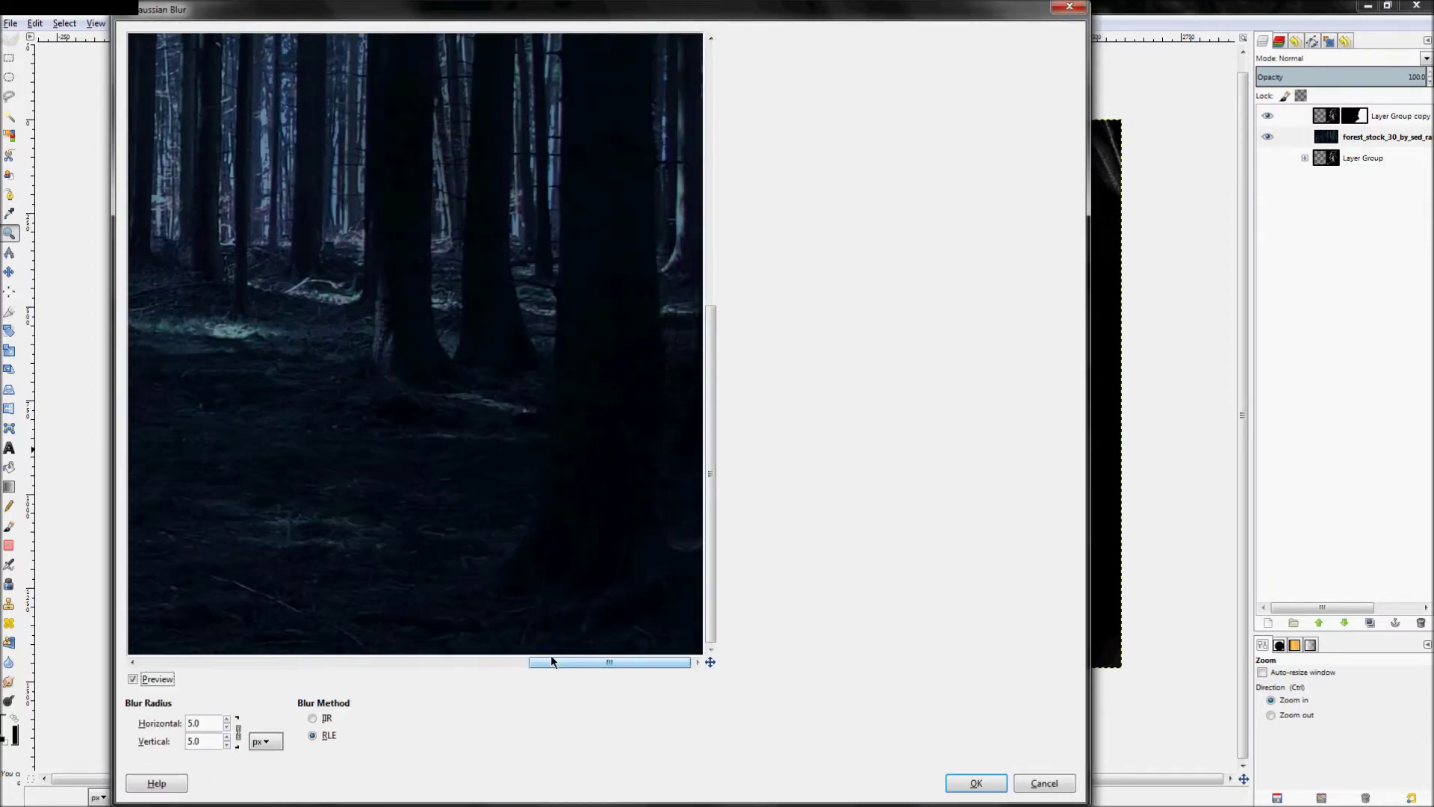
left_click_drag(551, 662, 409, 663)
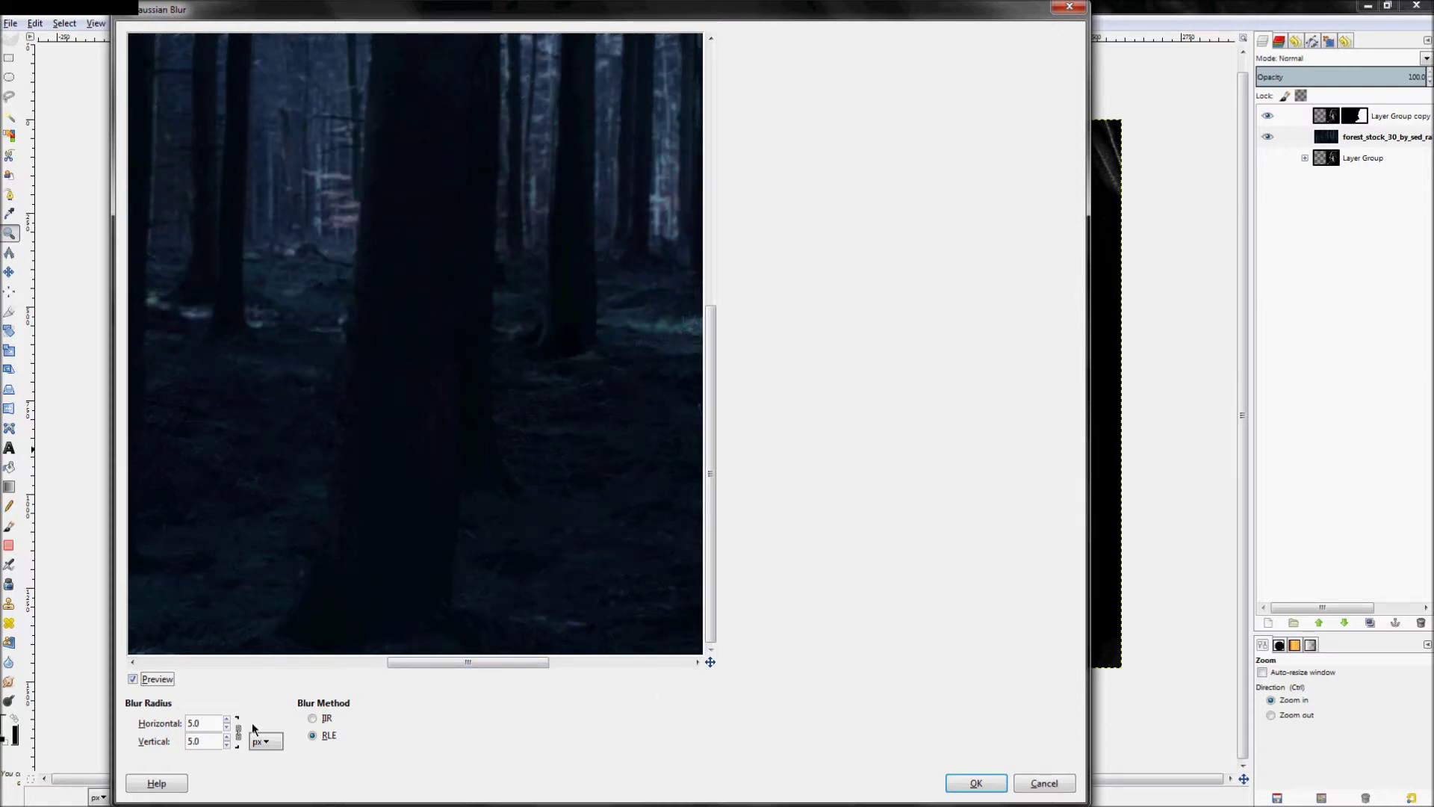
scroll(228, 723, "up", 16)
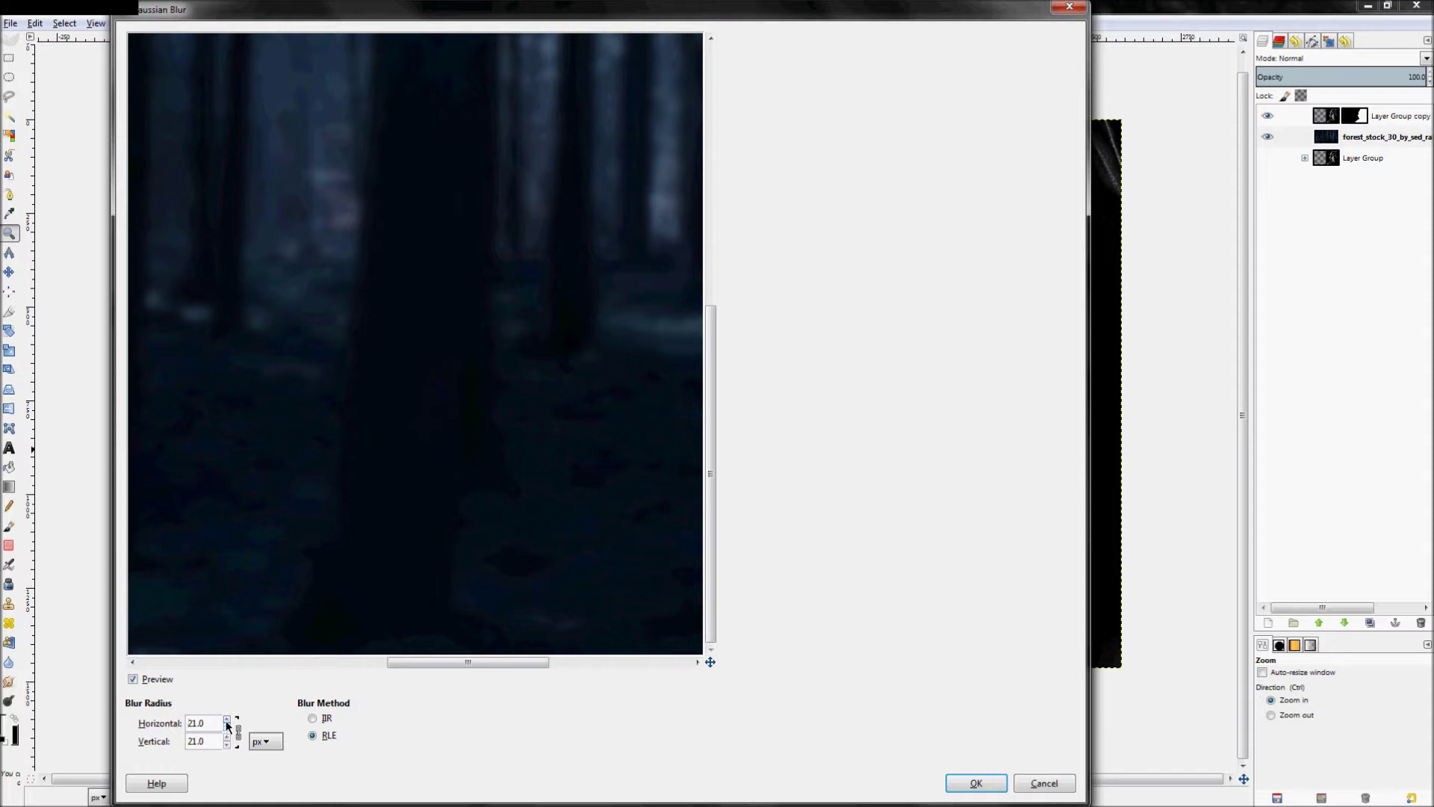
left_click(971, 783)
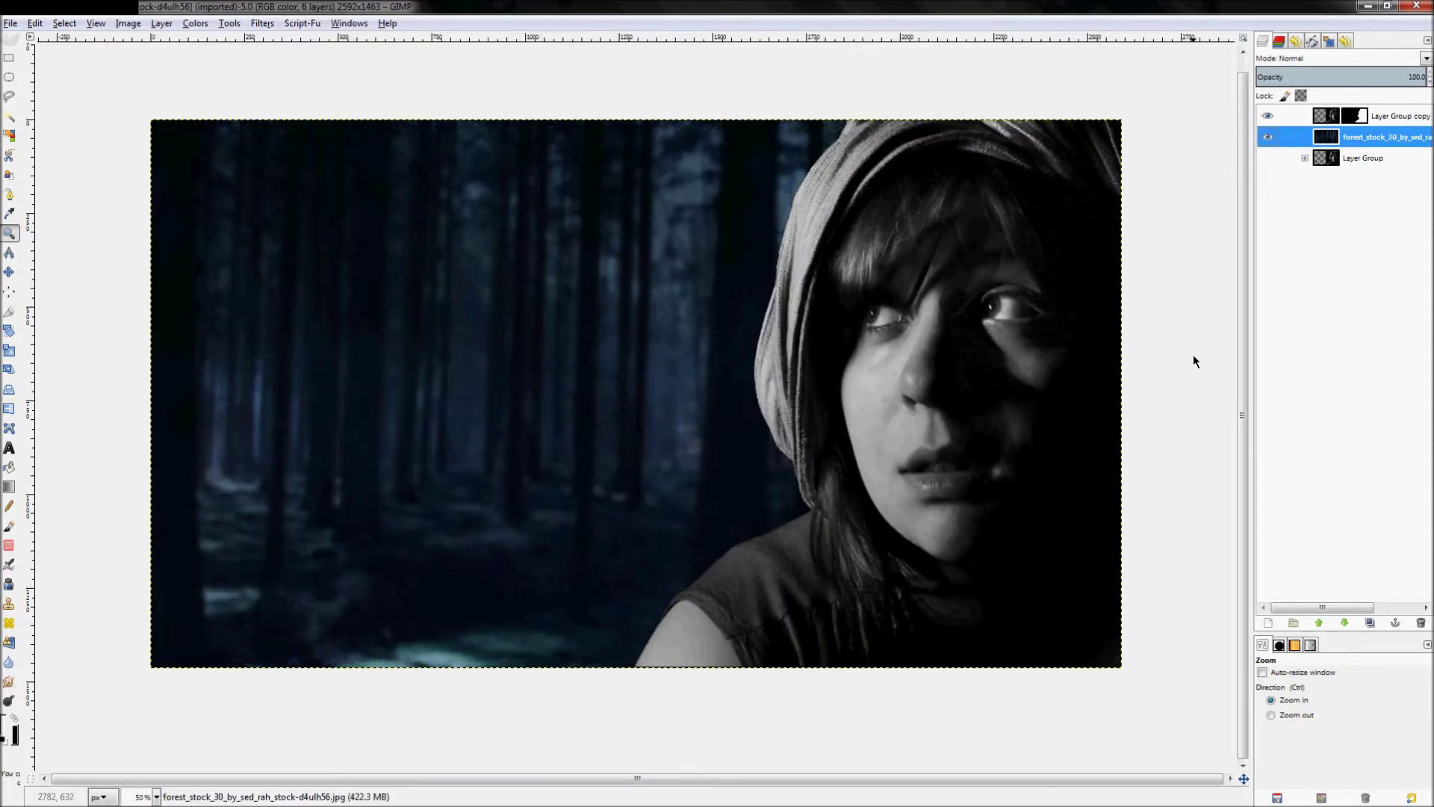
- Zoom to fit the window width (about 61.8%), then select the portrait layer's mask
key("shift+ctrl+j")
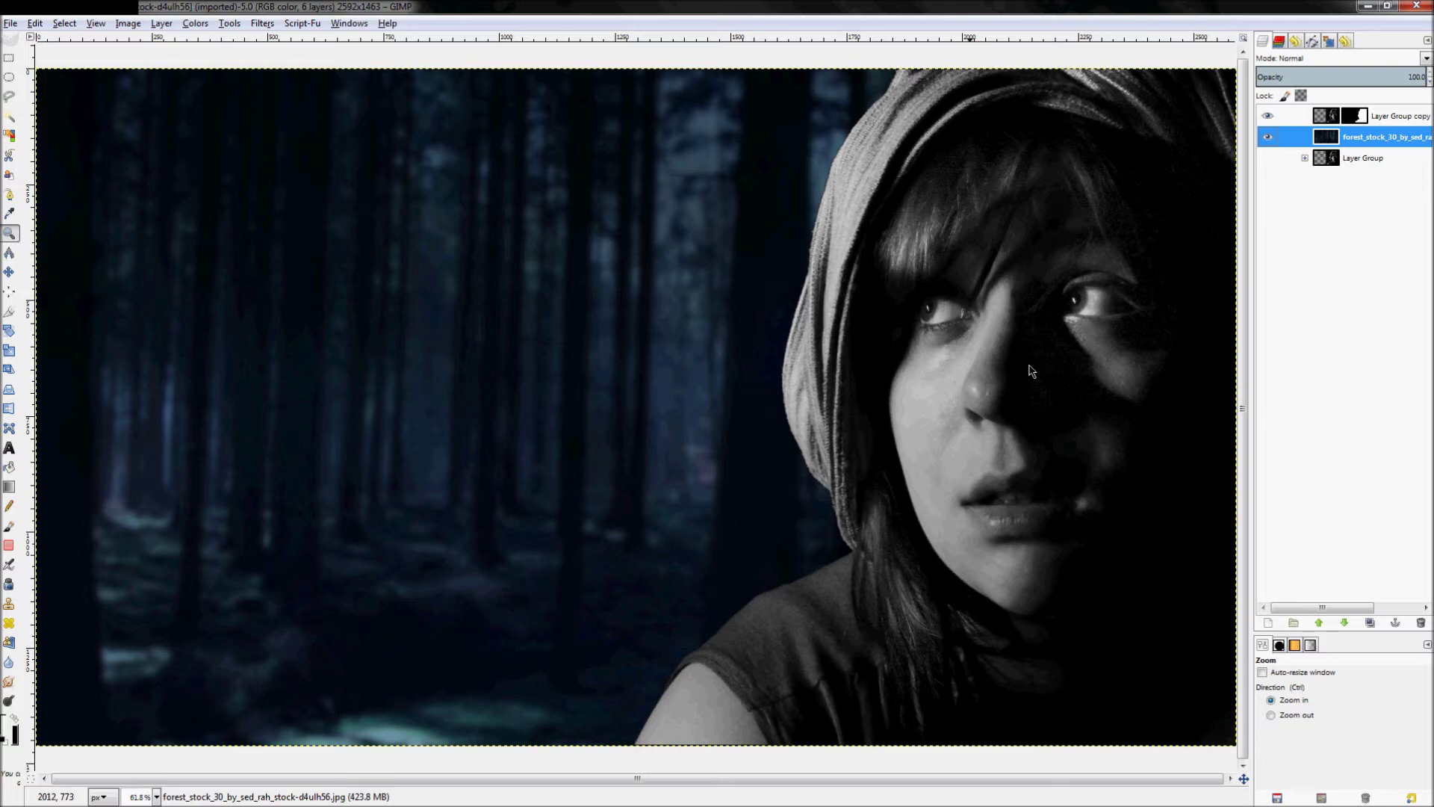
left_click(1322, 142)
left_click(1380, 116)
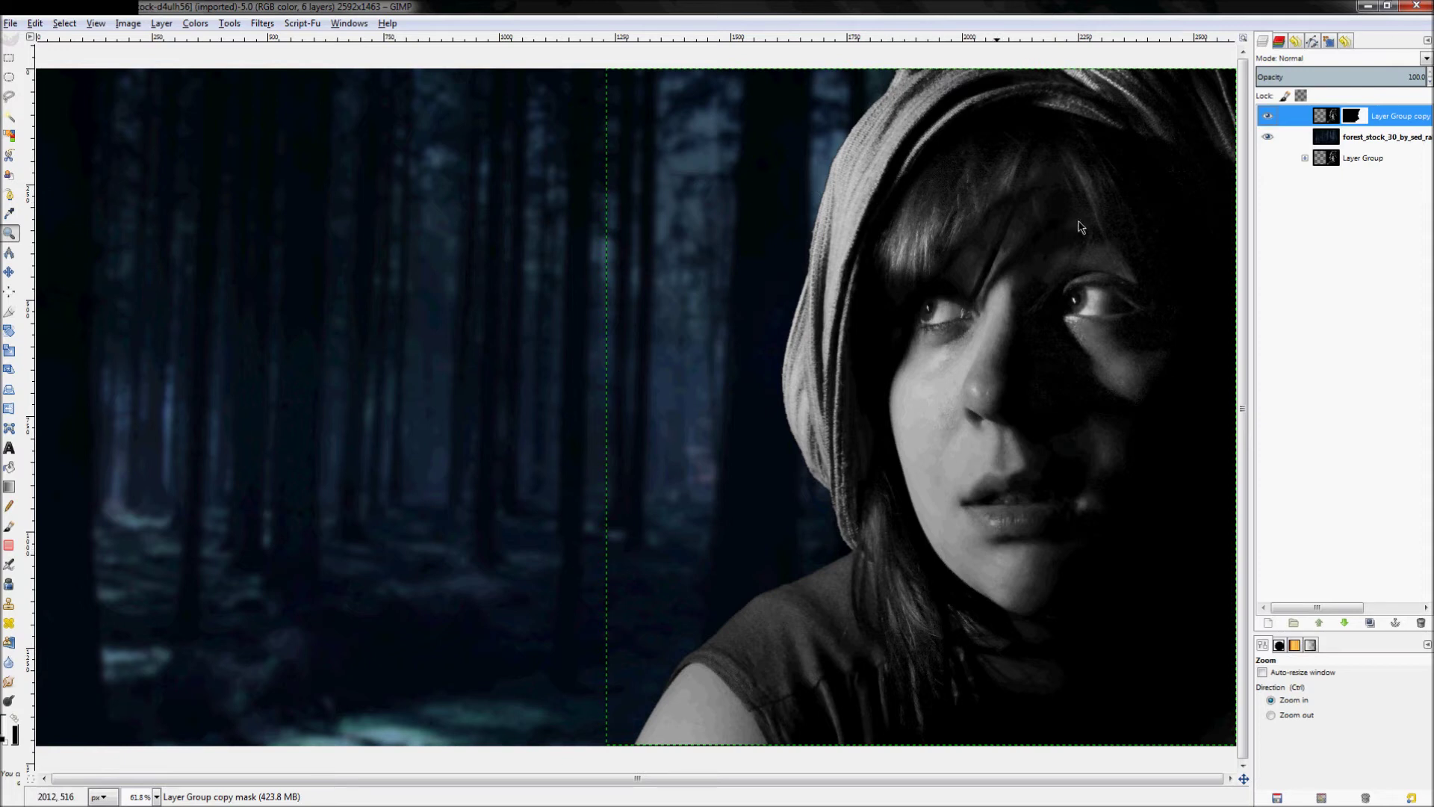
- Duplicate Layer Group copy into Layer Group copy #1 and target the copy's image, not its mask
right_click(1389, 117)
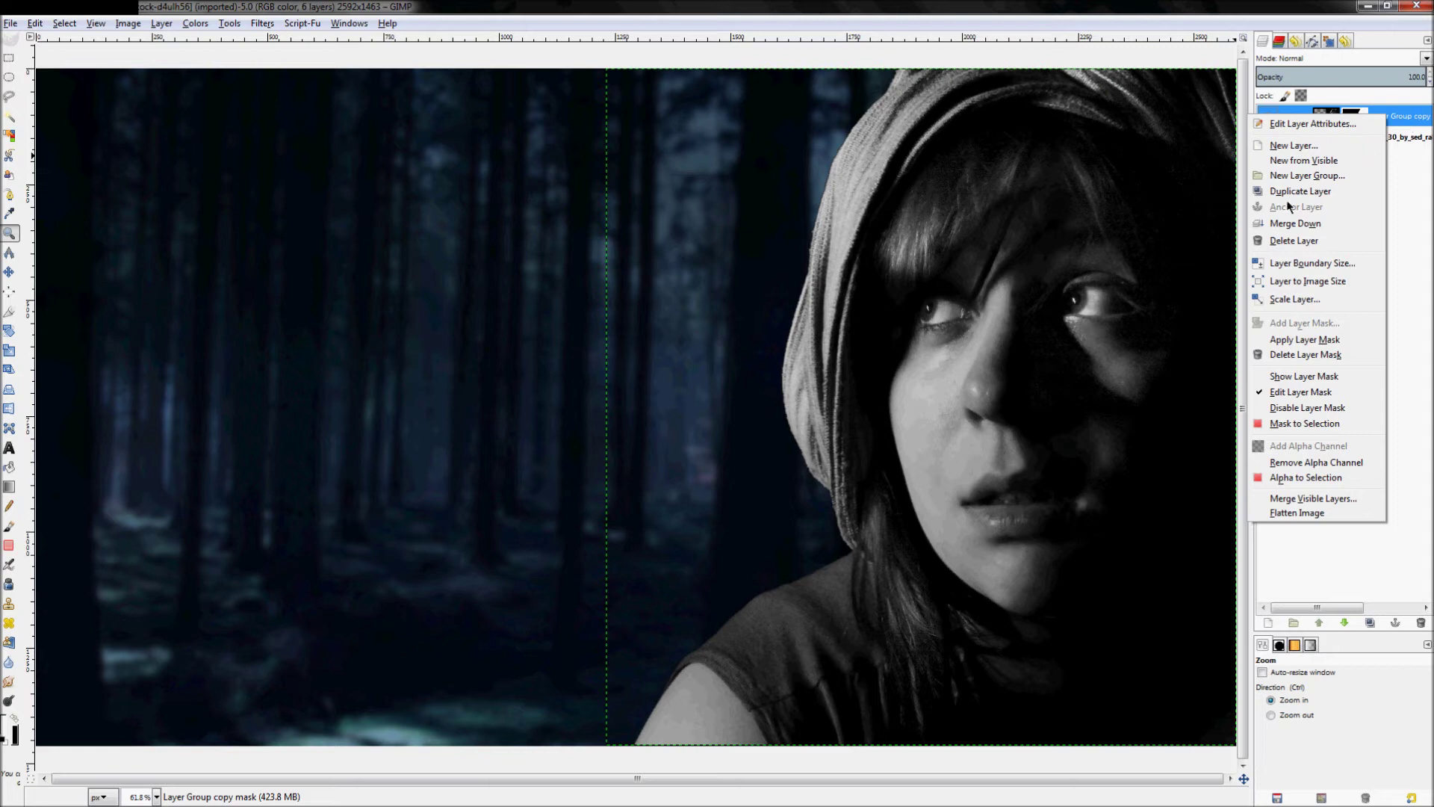
left_click(1401, 134)
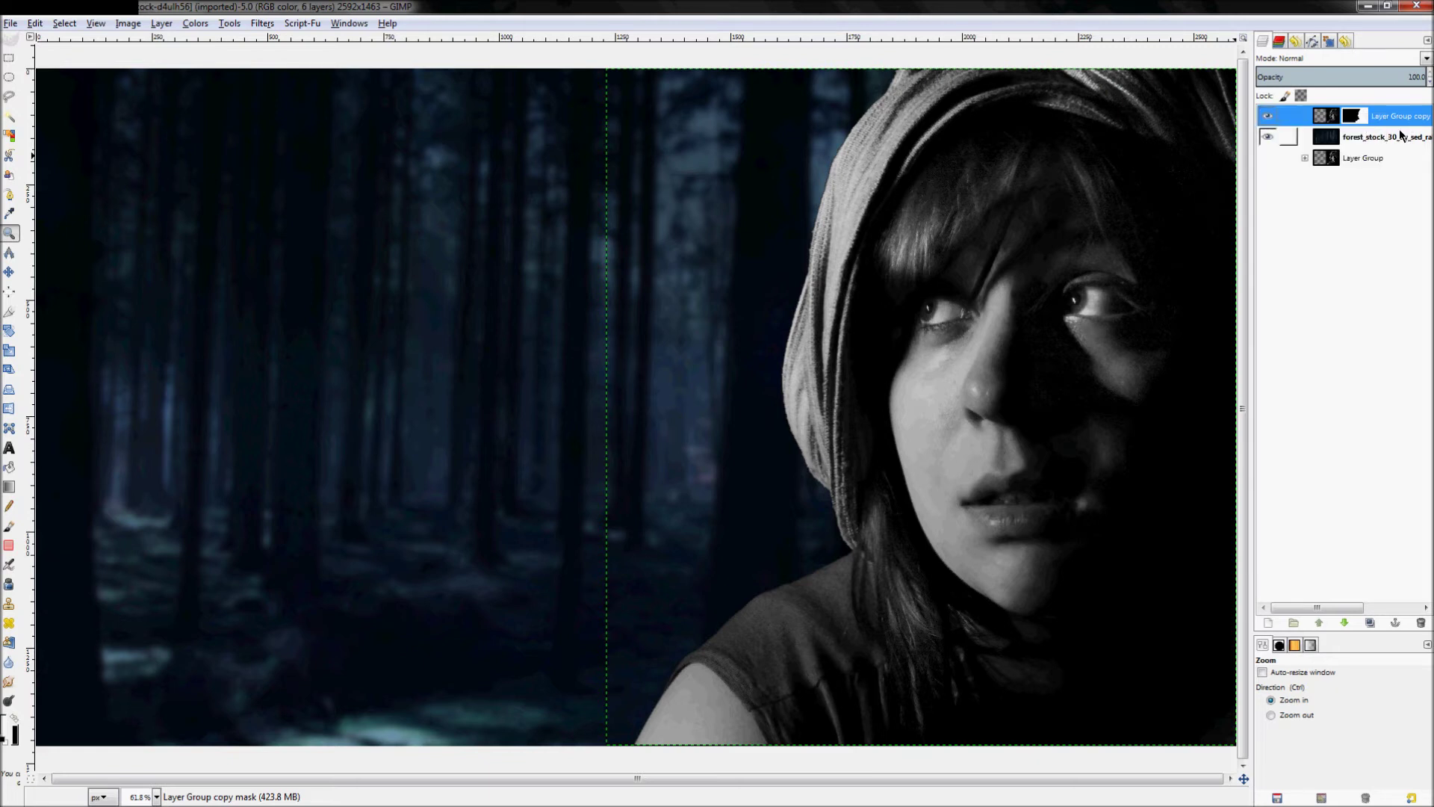
right_click(1369, 116)
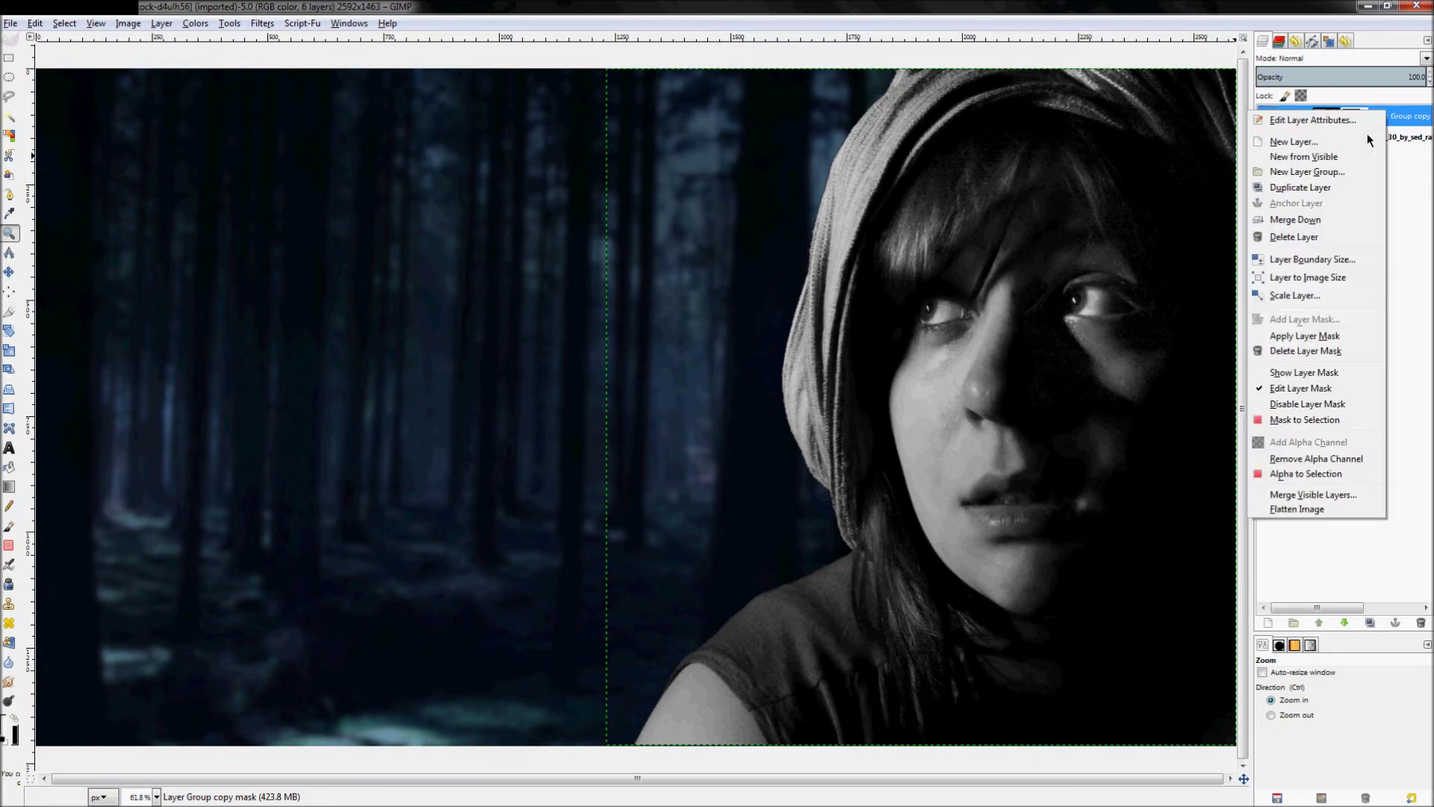
left_click(1337, 194)
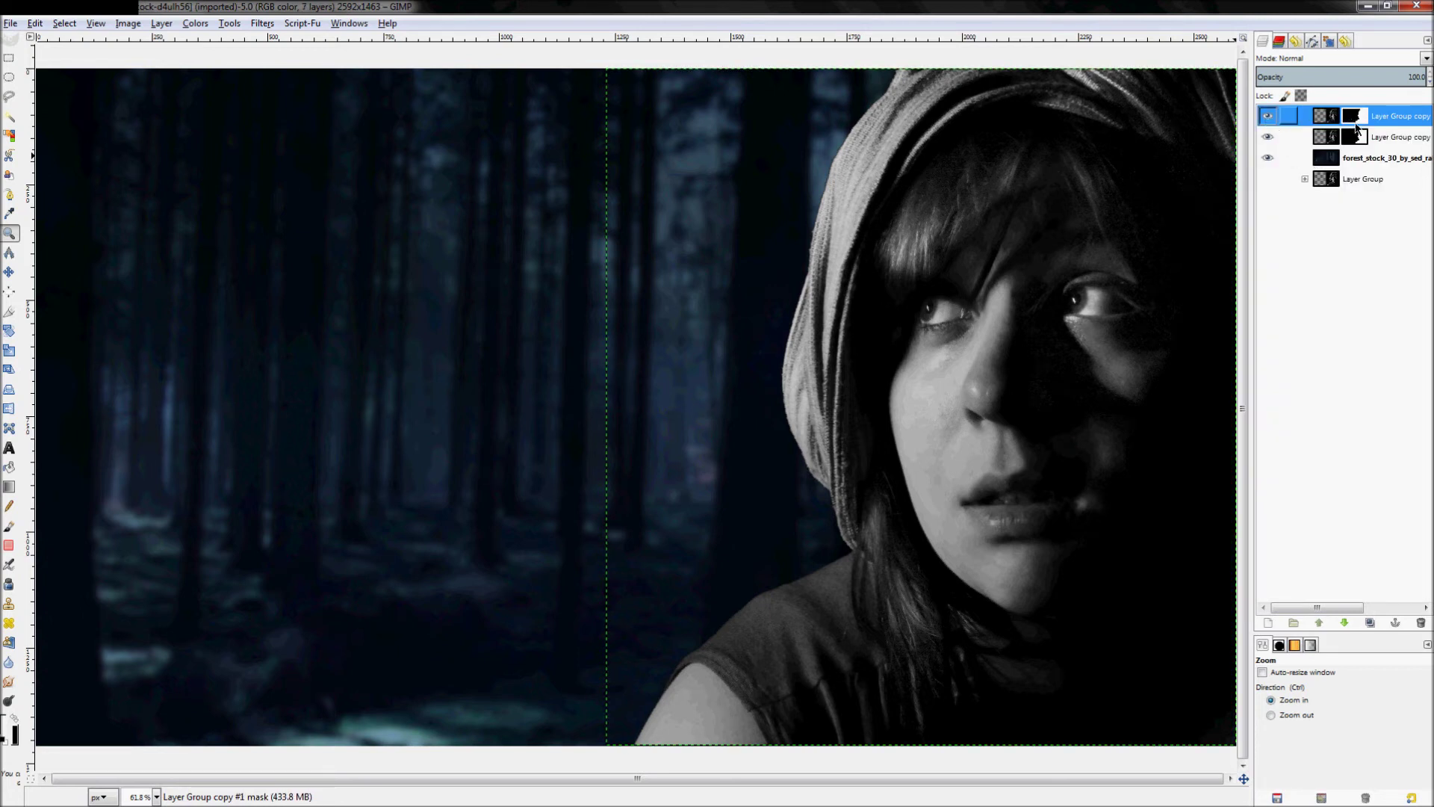
left_click(1326, 117)
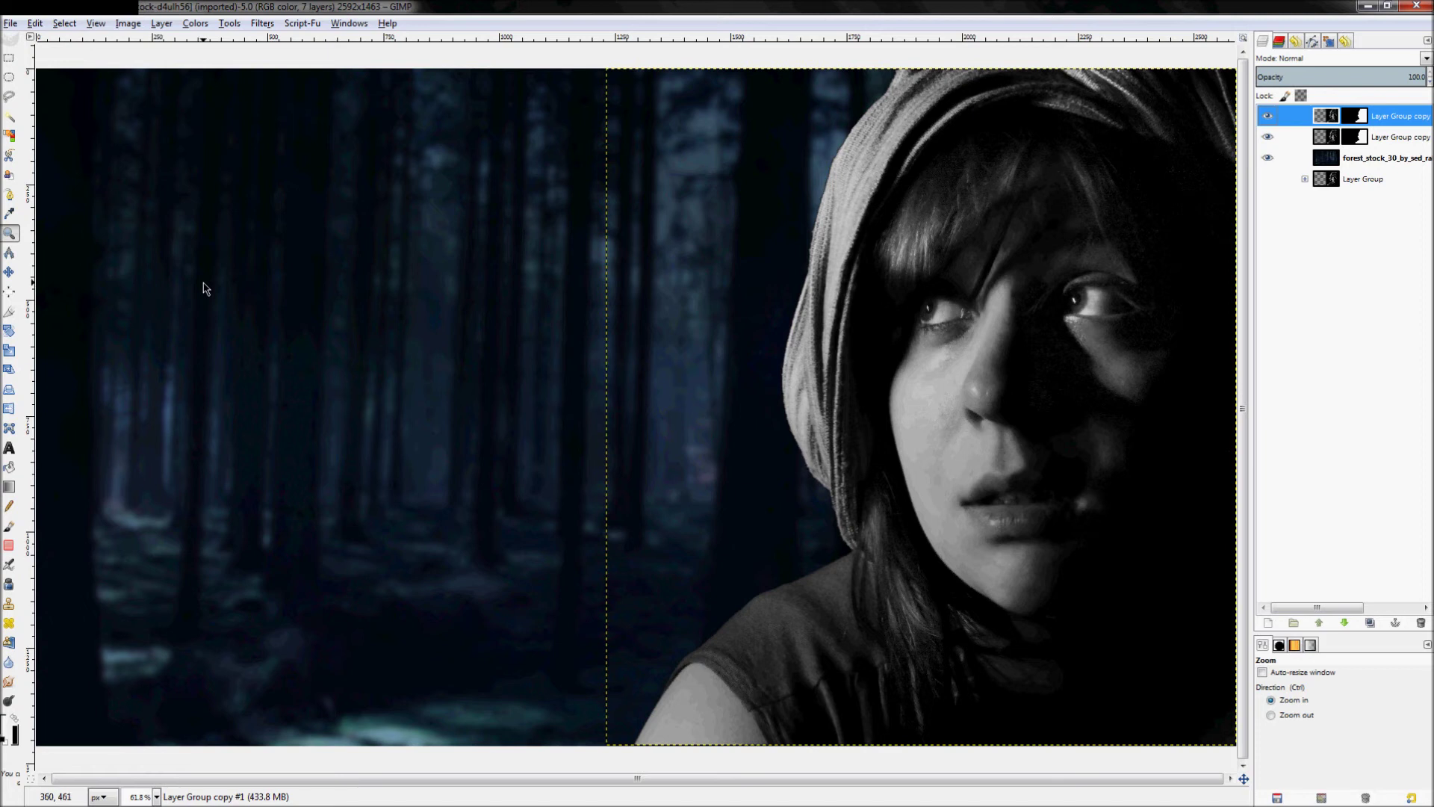
- Bucket-fill the model's area with 0096ff blue and set the layer mode to Color
key("shift+b")
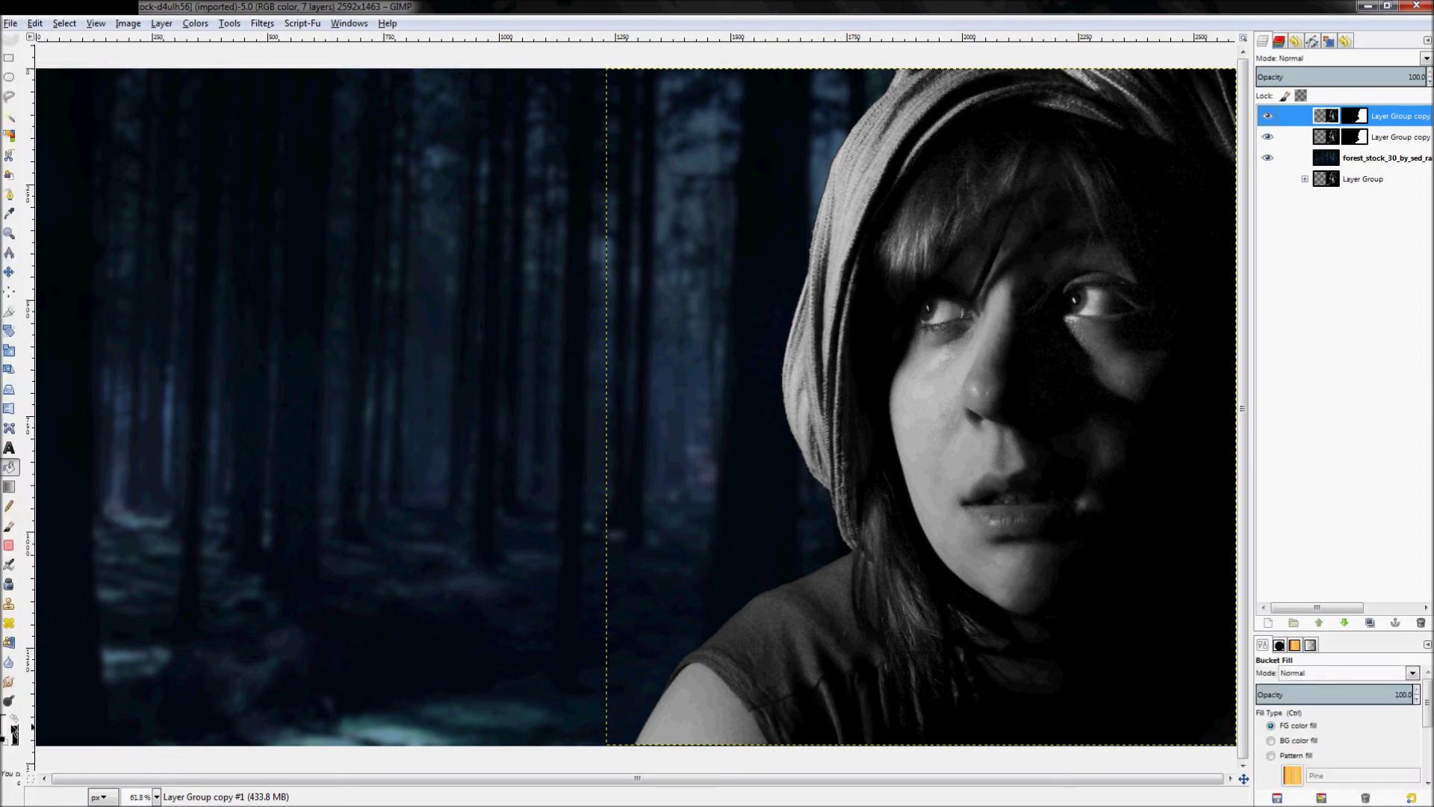
left_click(10, 729)
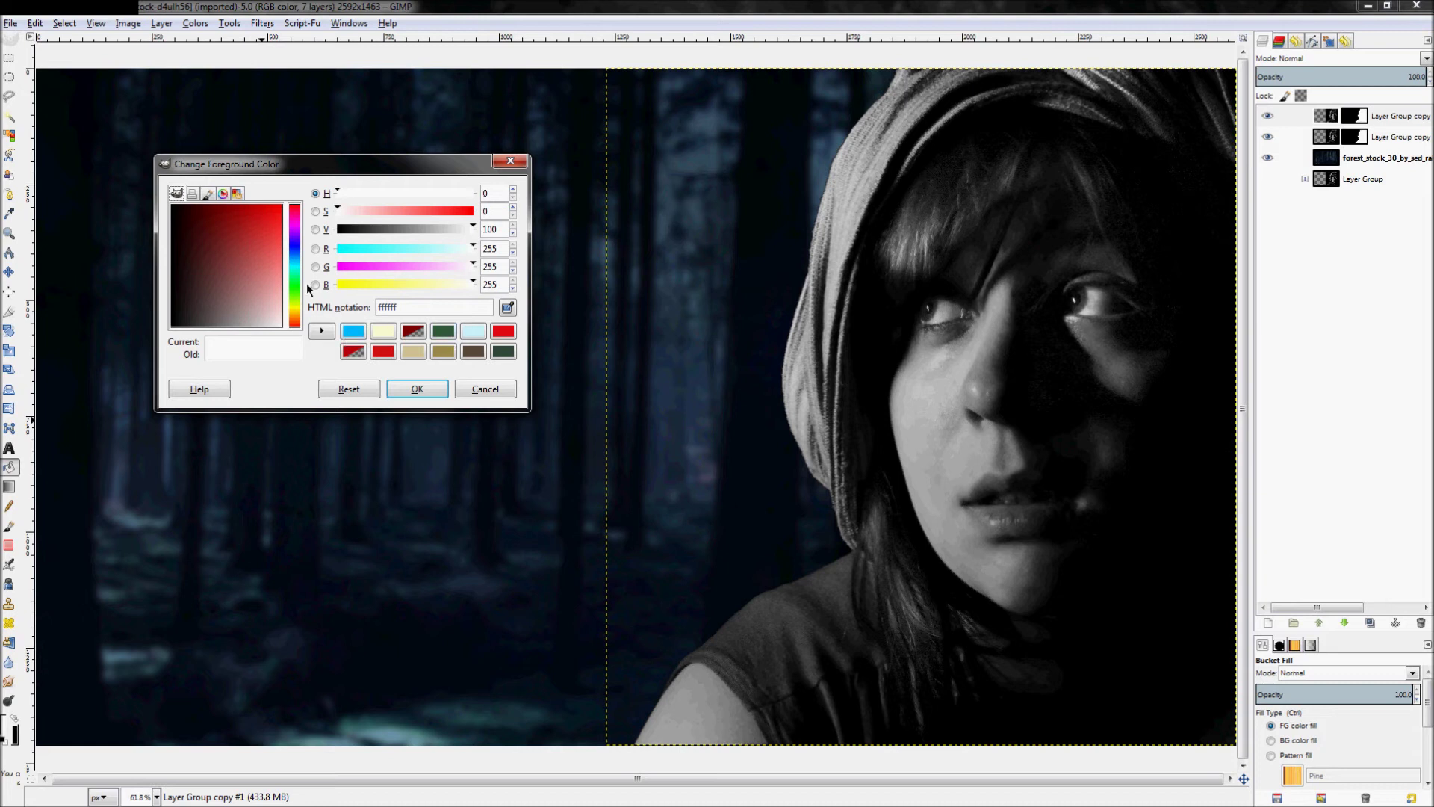
left_click_drag(295, 283, 332, 195)
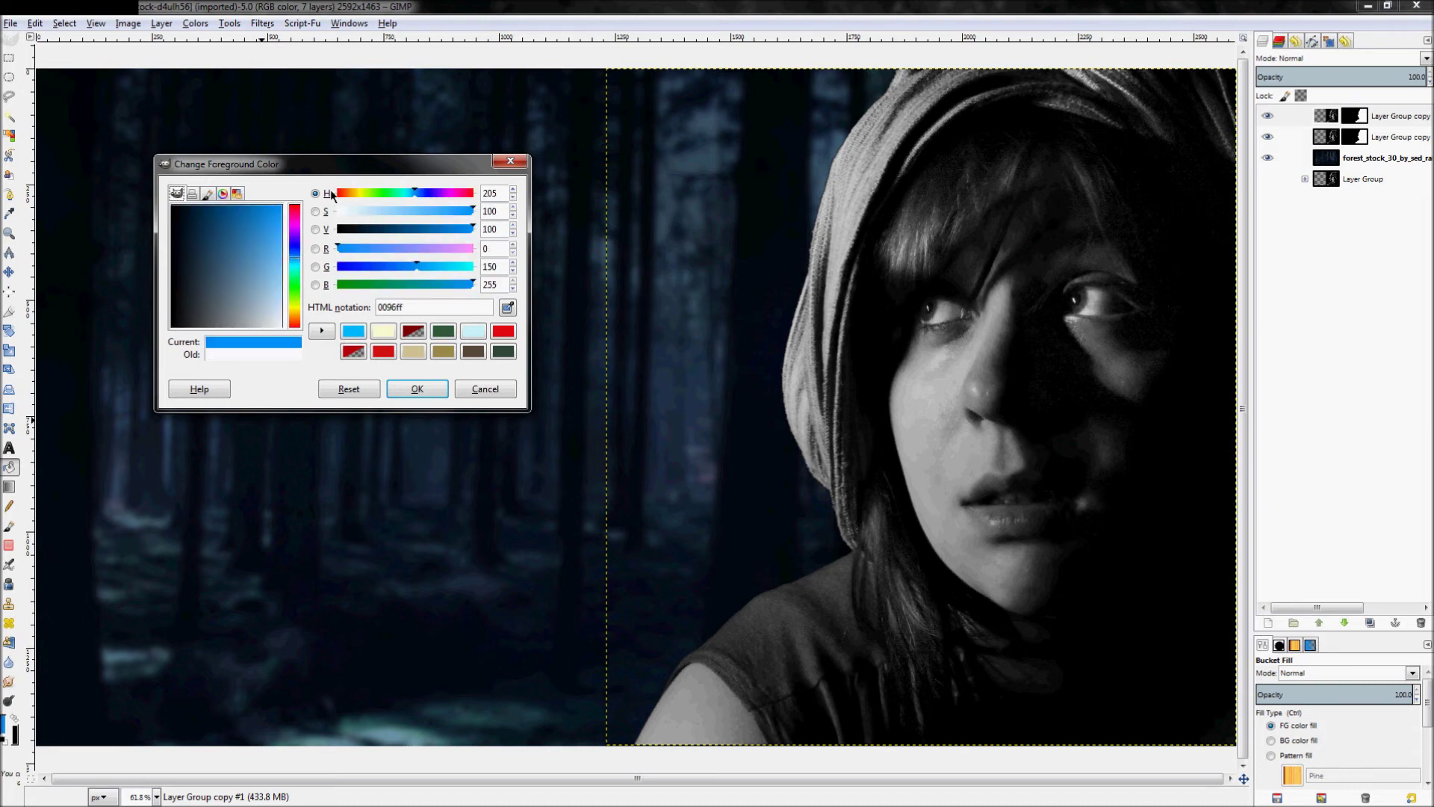
left_click(417, 388)
left_click(832, 319)
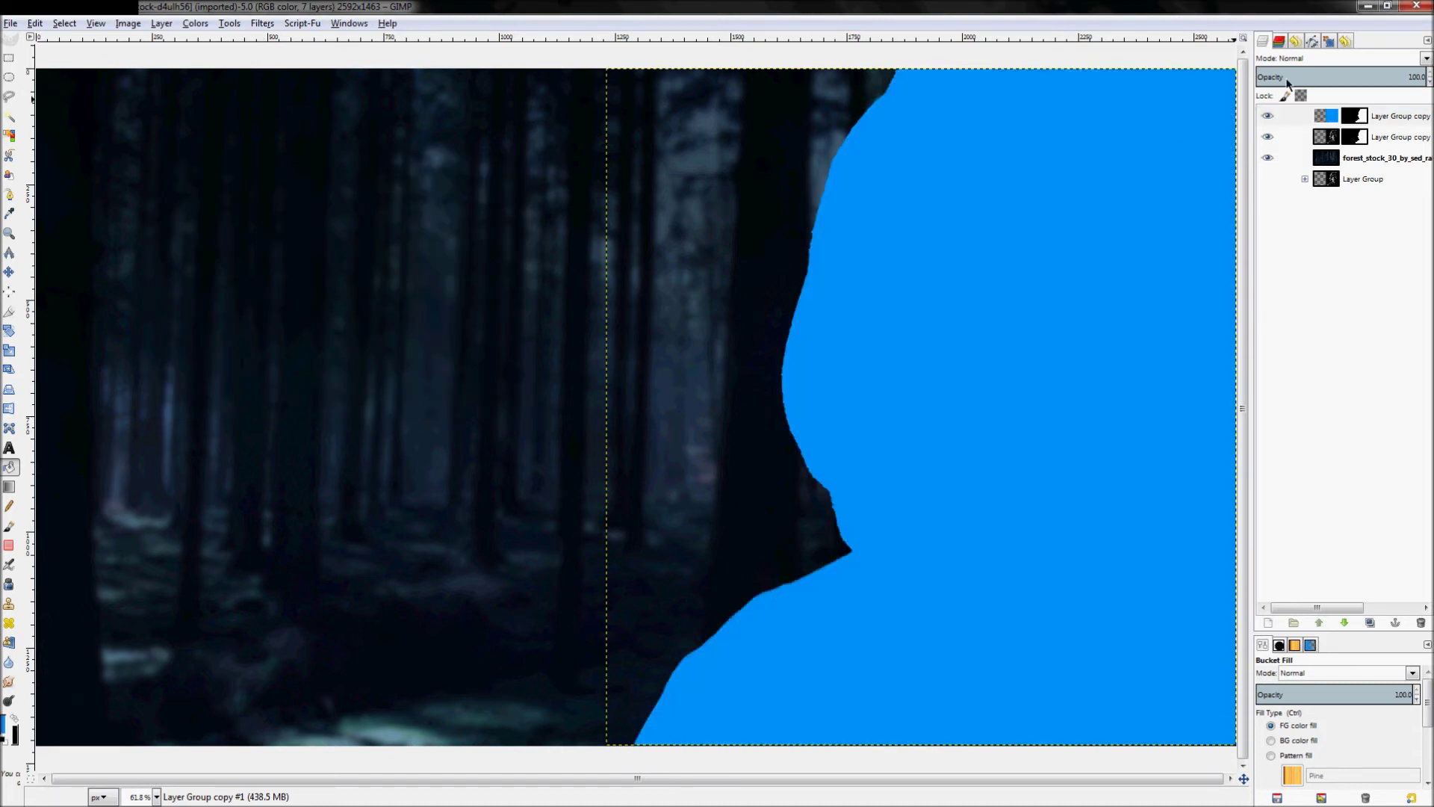
left_click(1319, 55)
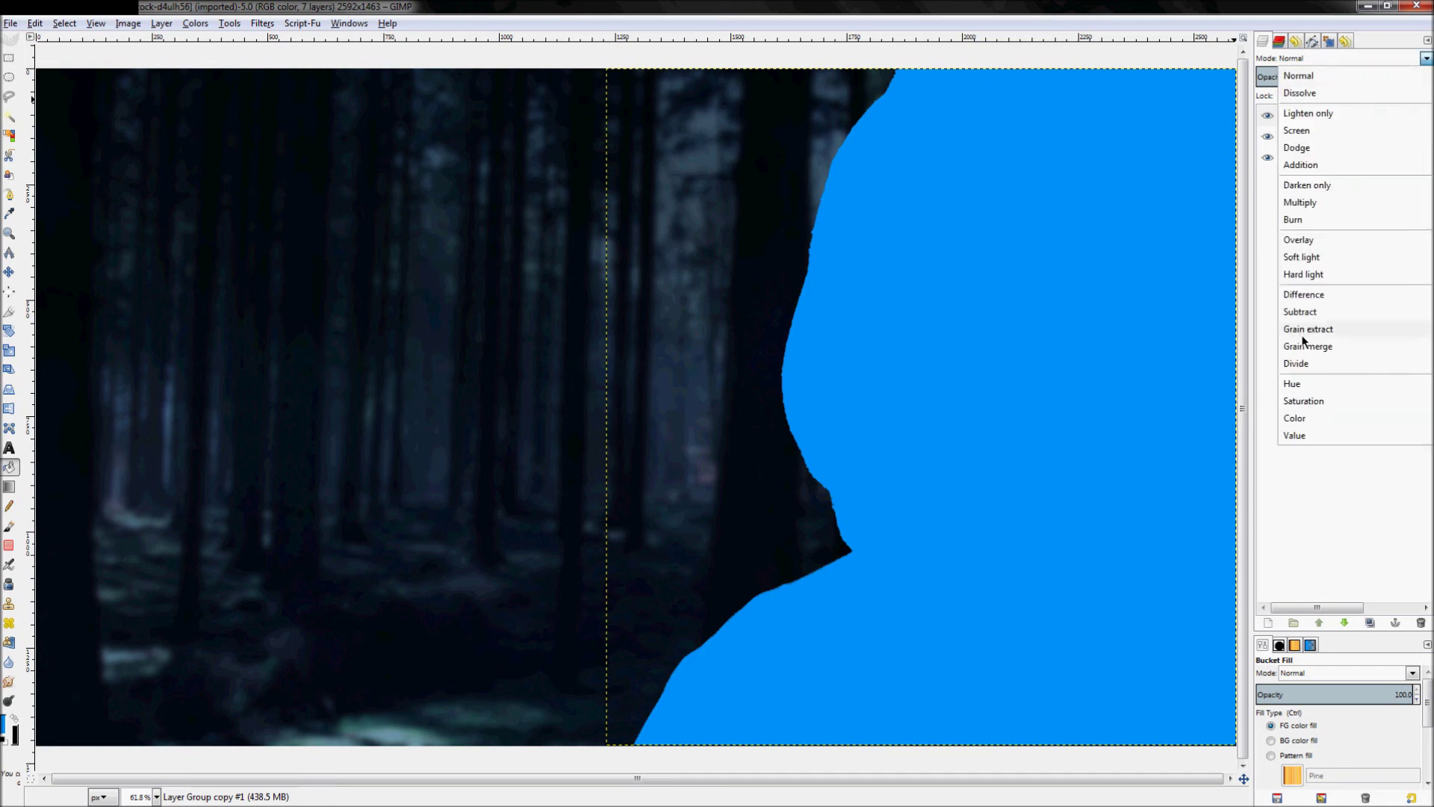
left_click(1319, 417)
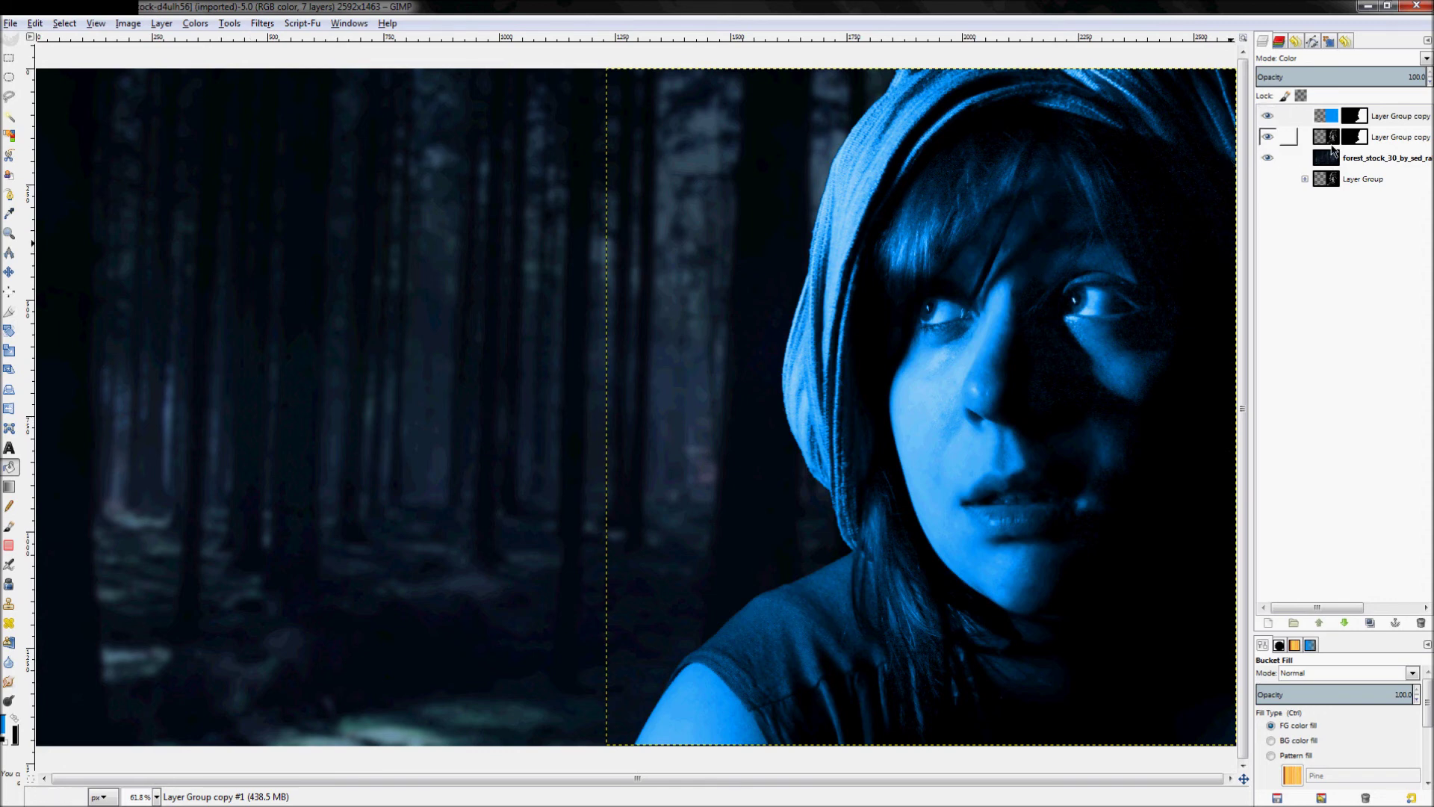
left_click(1333, 157)
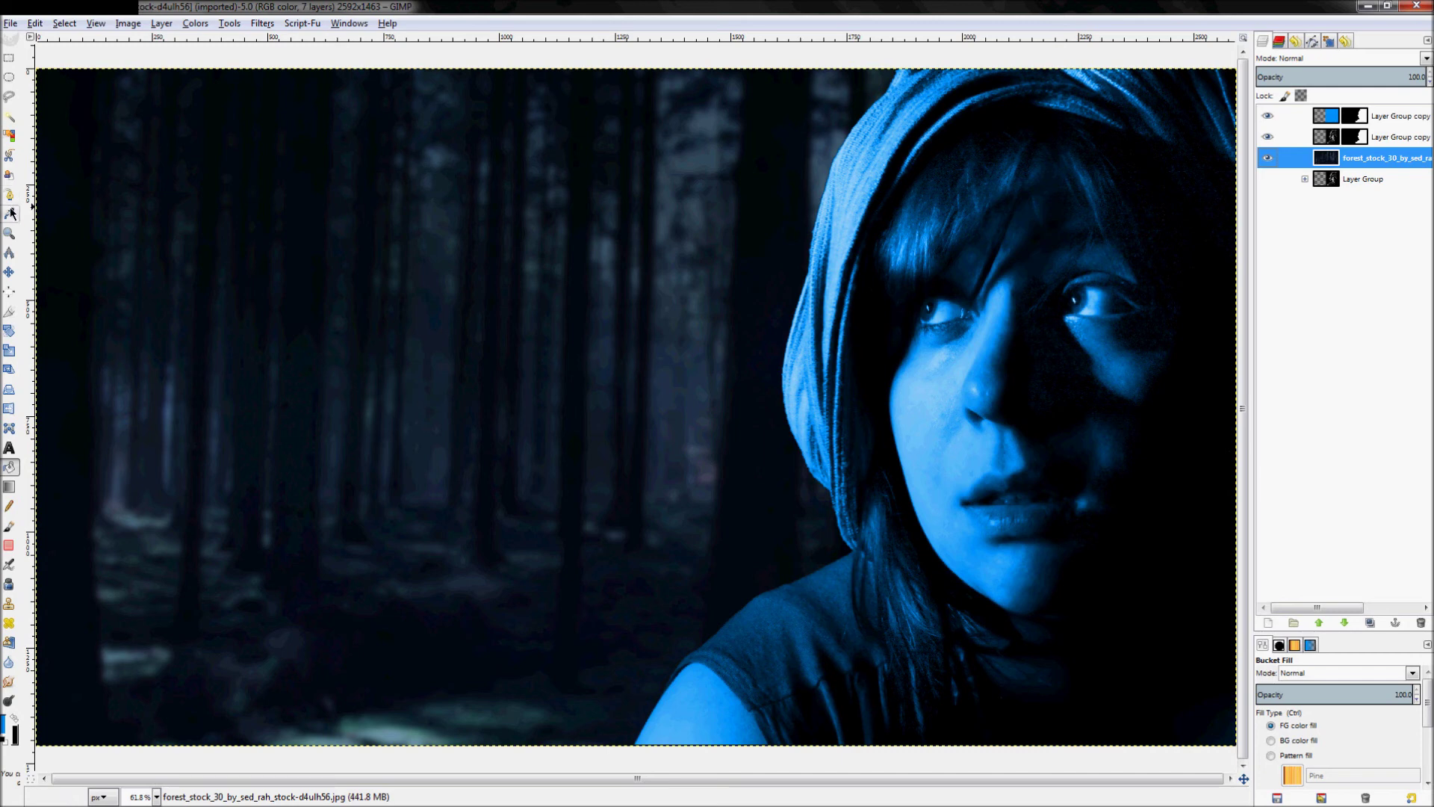
- Sample a dark forest colour and refill the top tint layer with it, keeping Color mode
key("o")
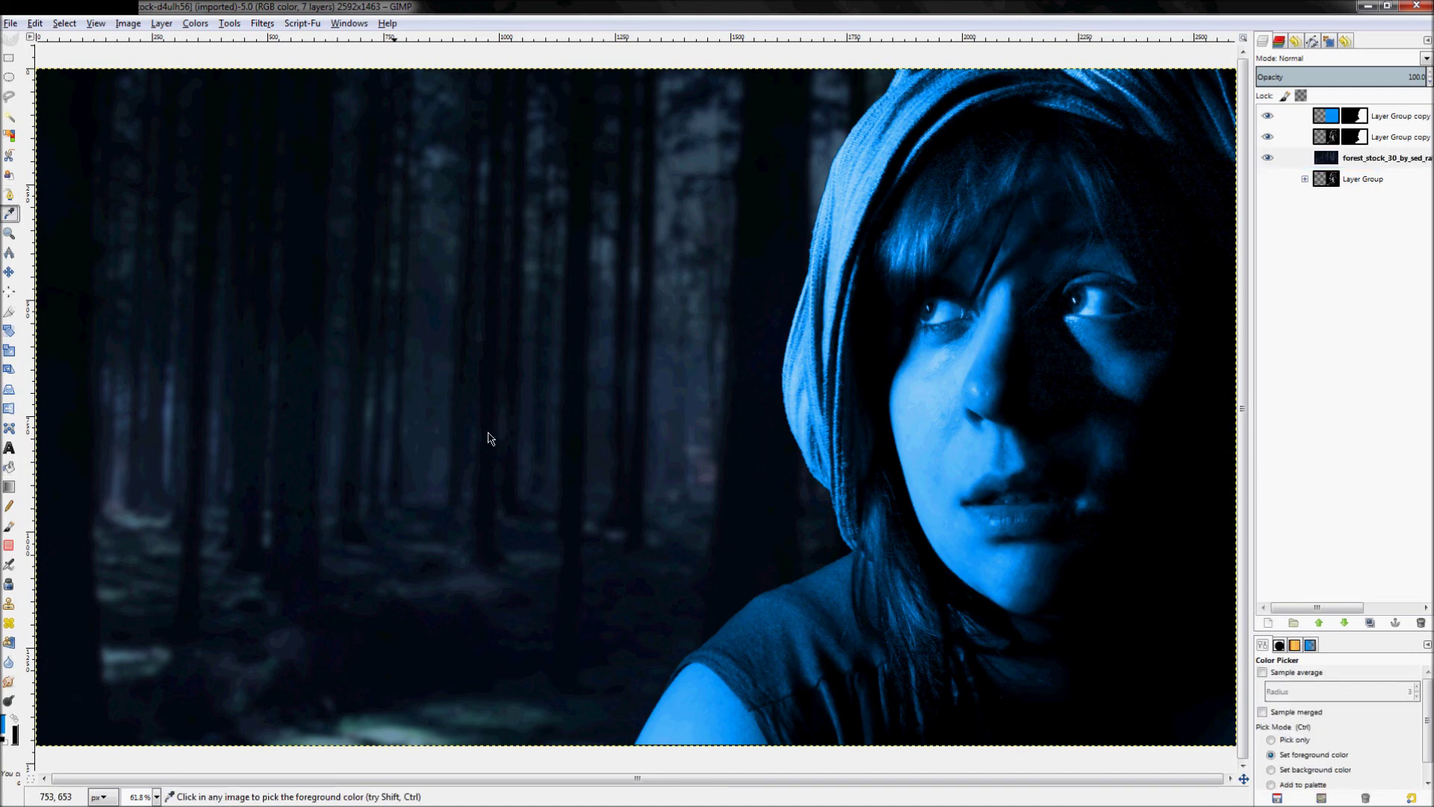
left_click(661, 441)
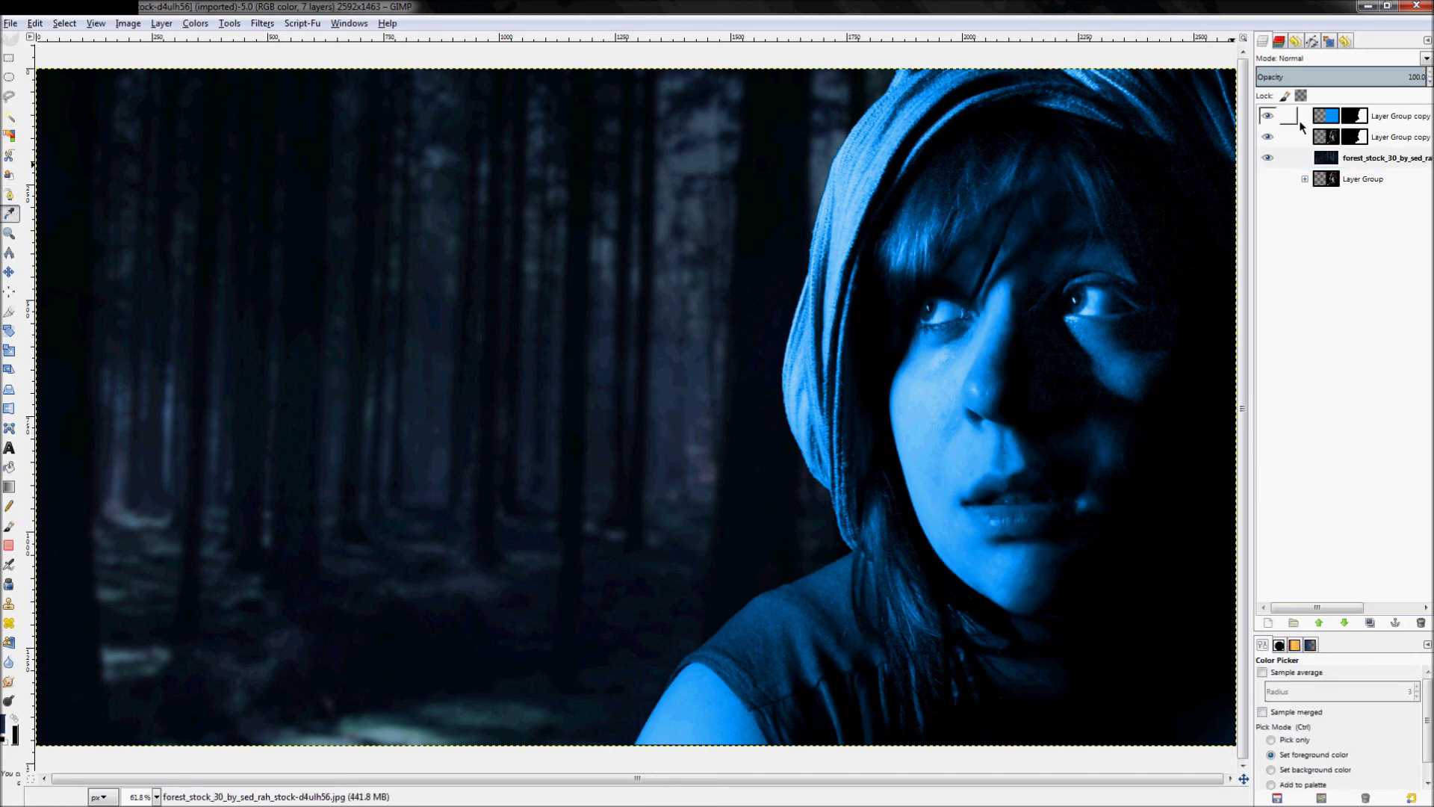
left_click(1332, 112)
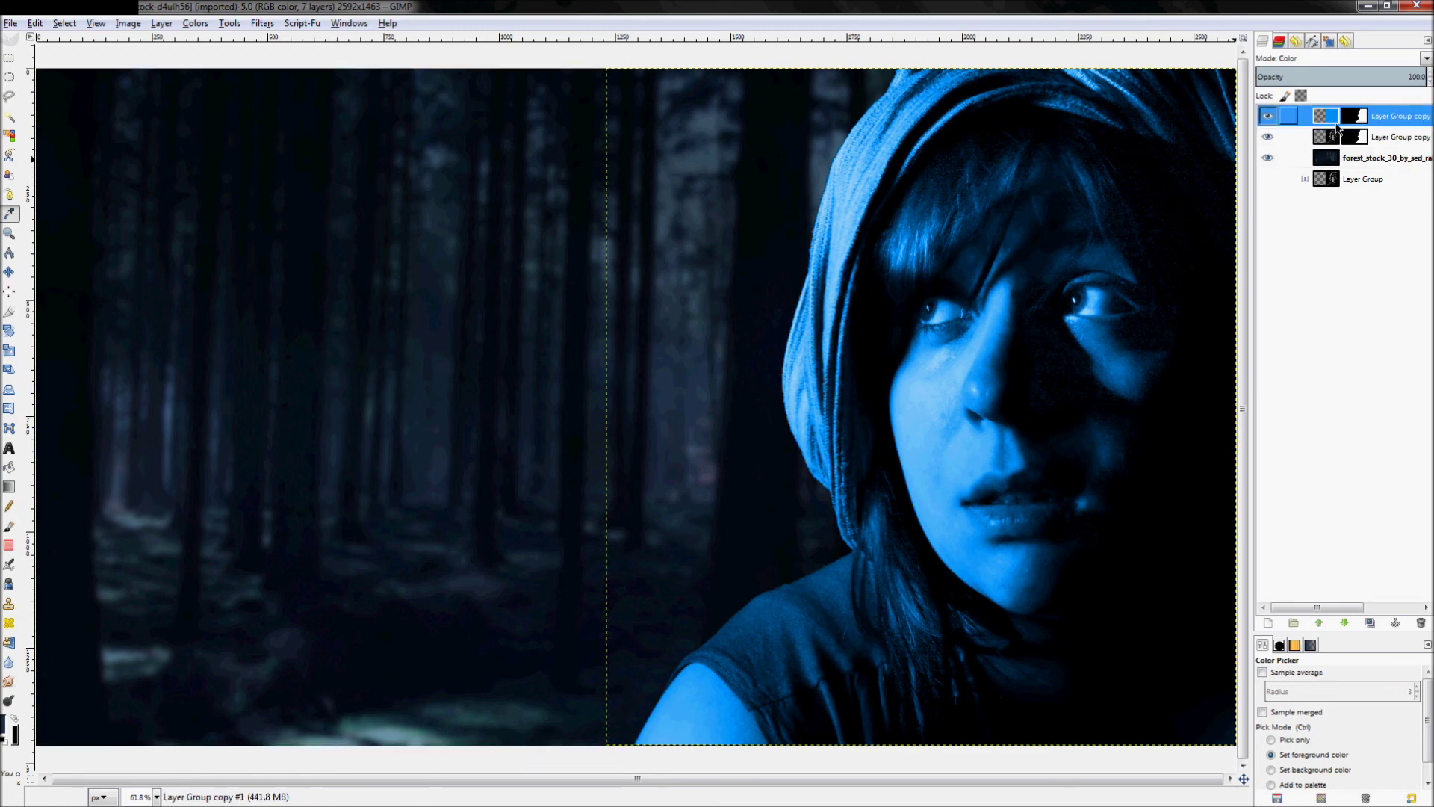
key("shift+b")
left_click(813, 227)
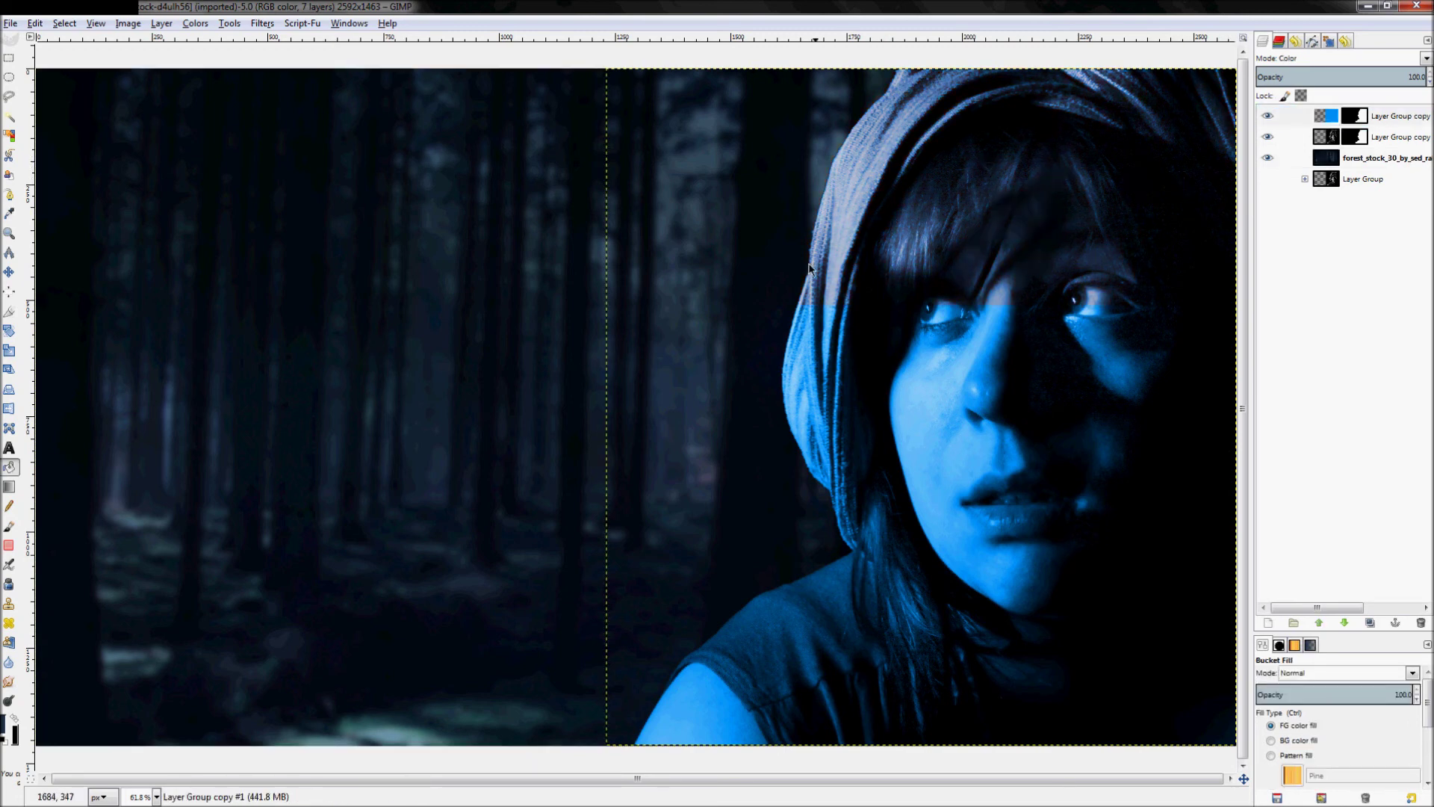
left_click(1292, 58)
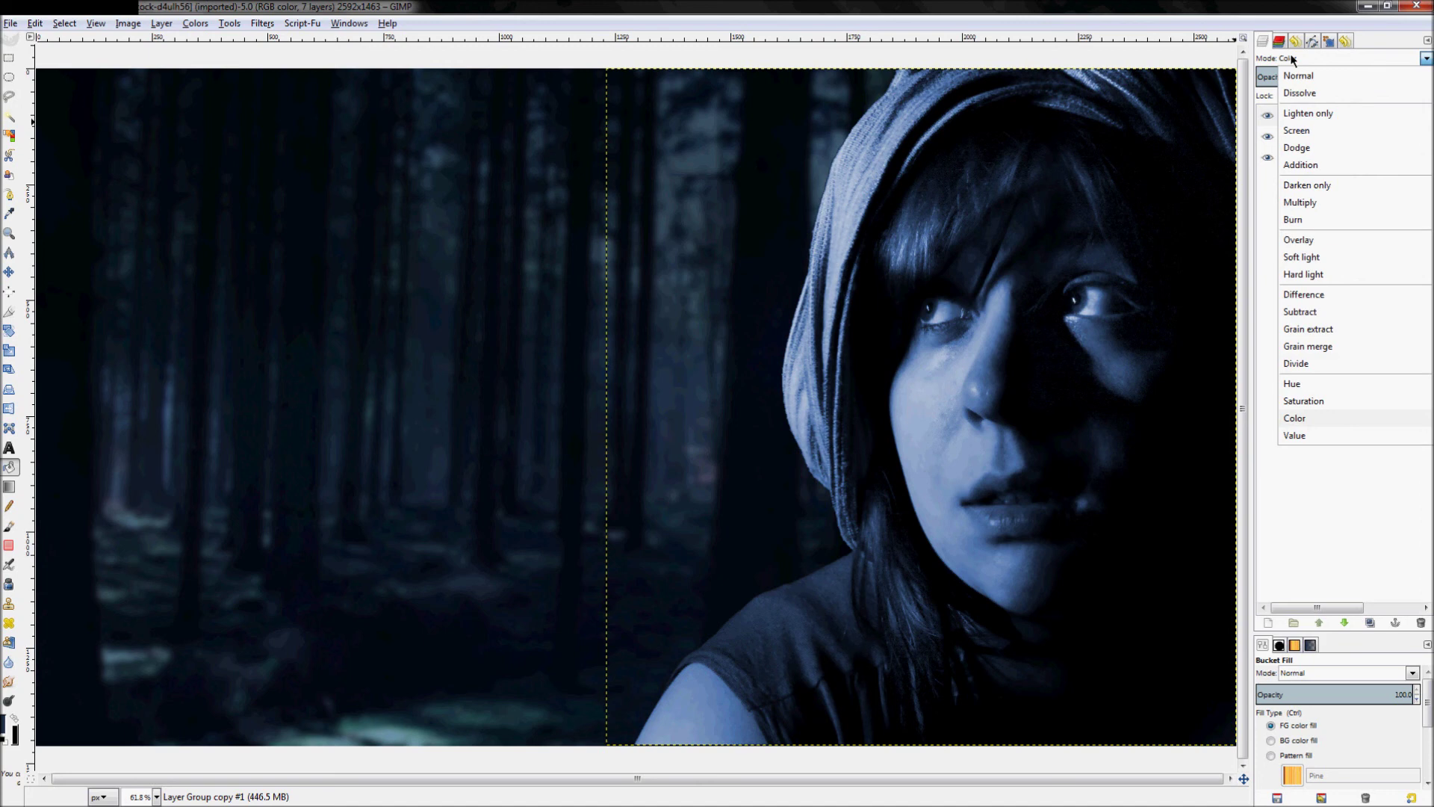
left_click(1298, 383)
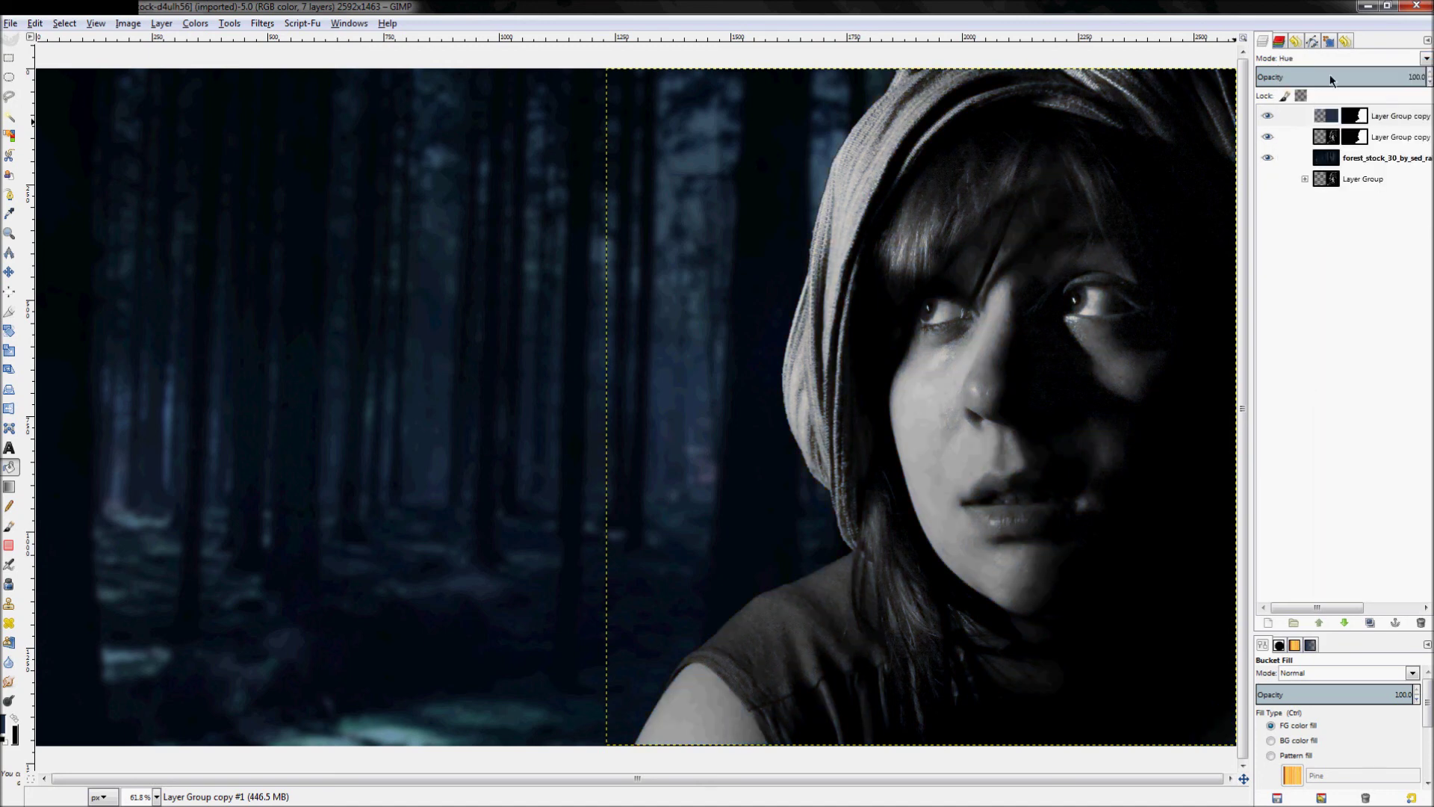
left_click(1292, 59)
left_click(1273, 415)
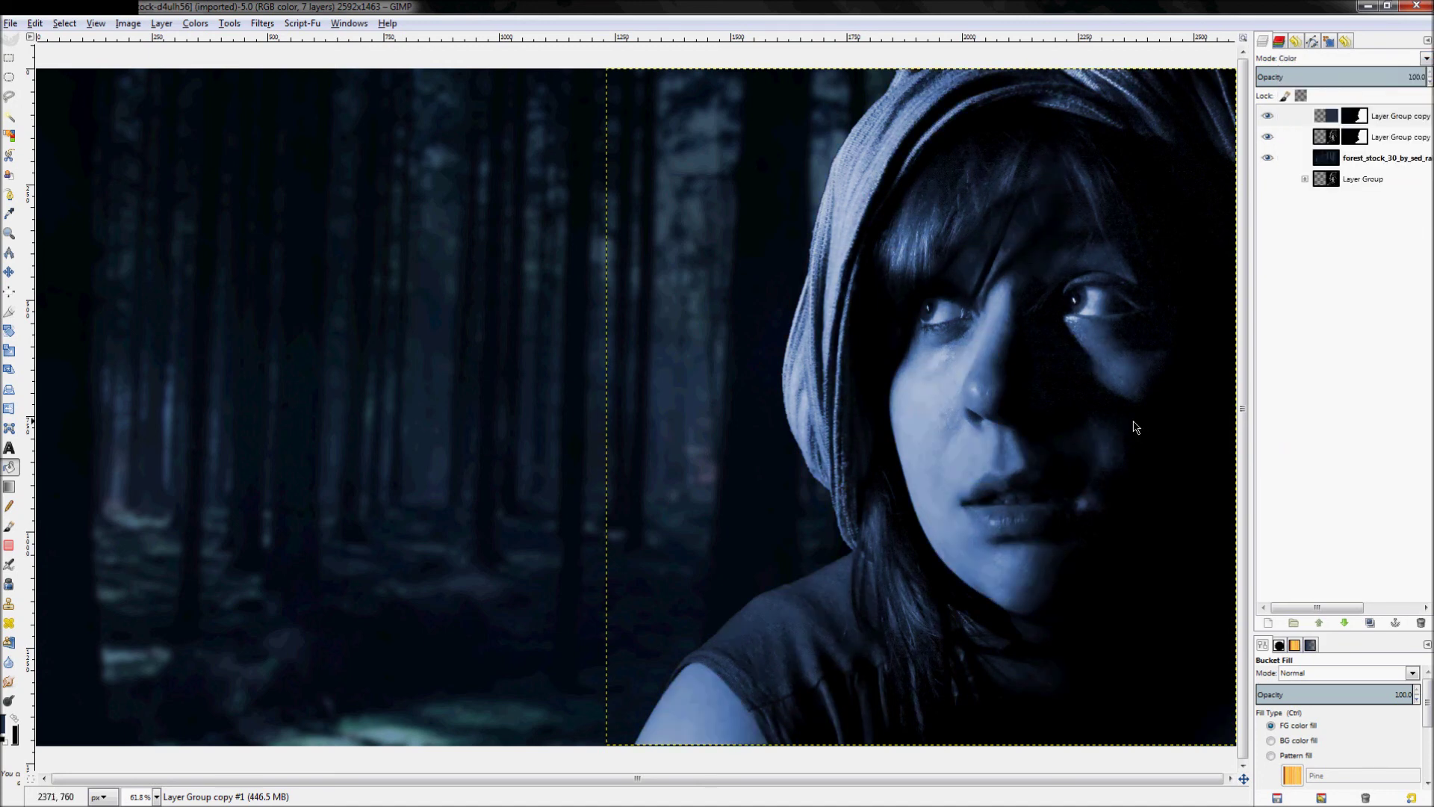
scroll(986, 374, "down", 2)
scroll(399, 352, "up", 2)
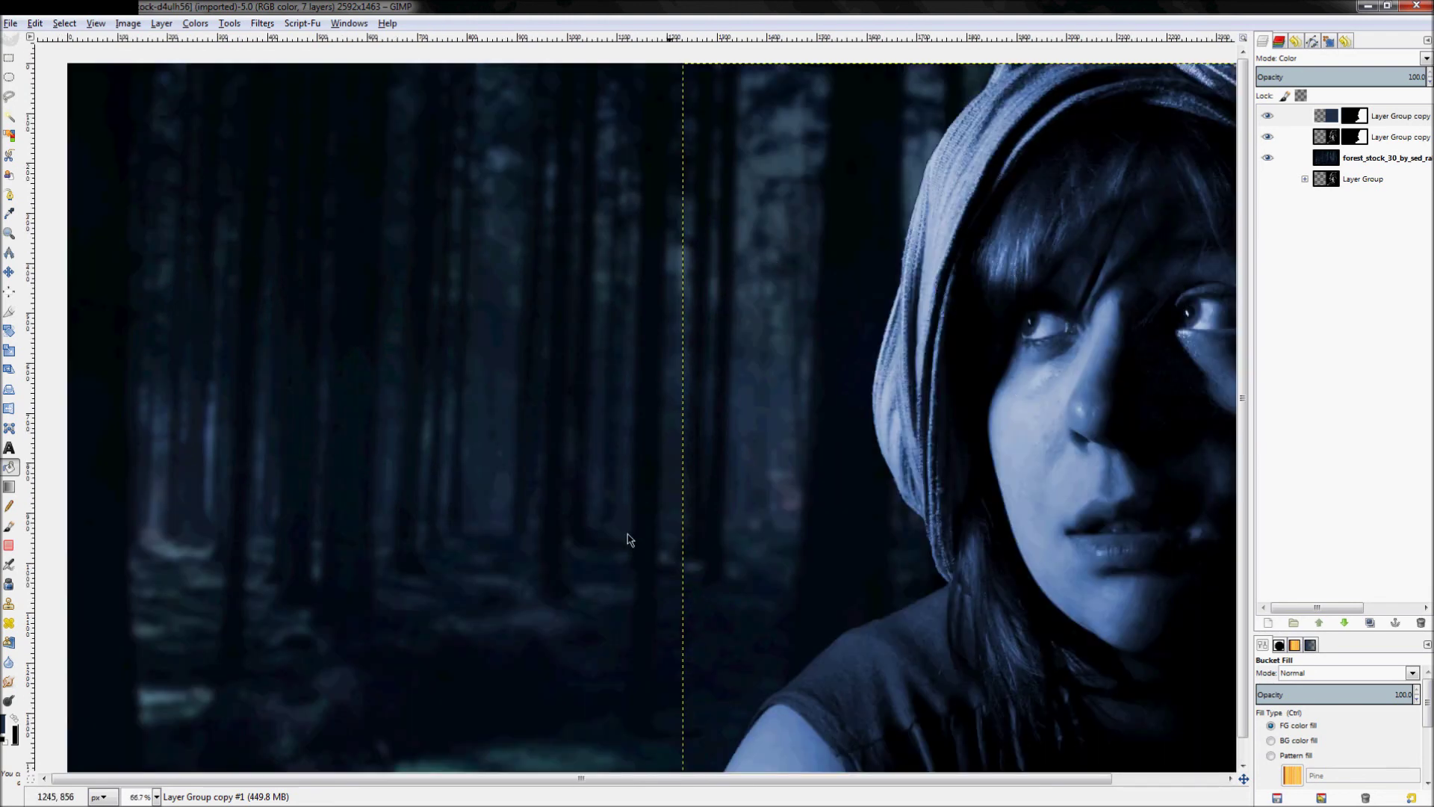
- Open Hue-Saturation for Layer Group copy #1 and reset the hue shift to 0
left_click(196, 24)
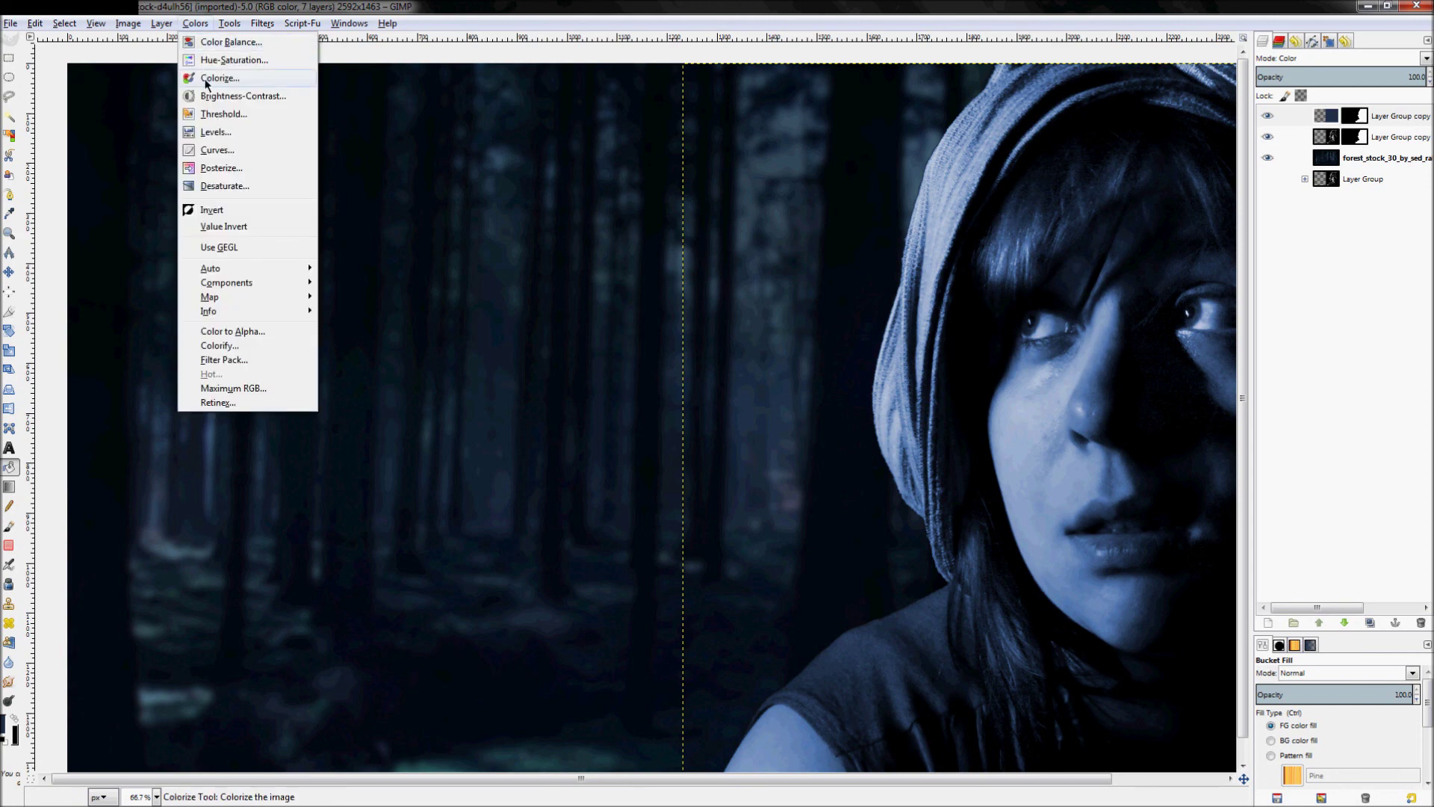
left_click(224, 60)
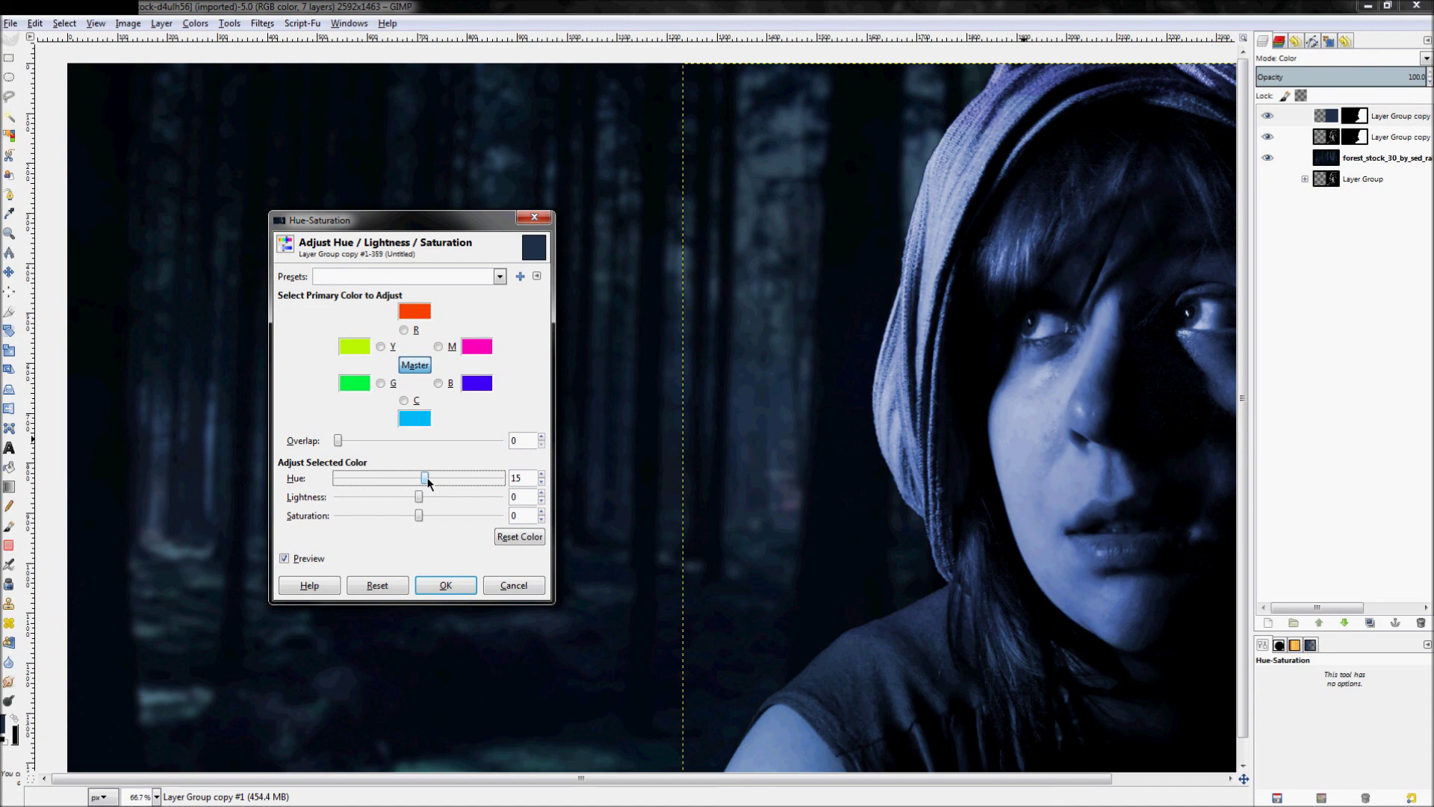
left_click(508, 535)
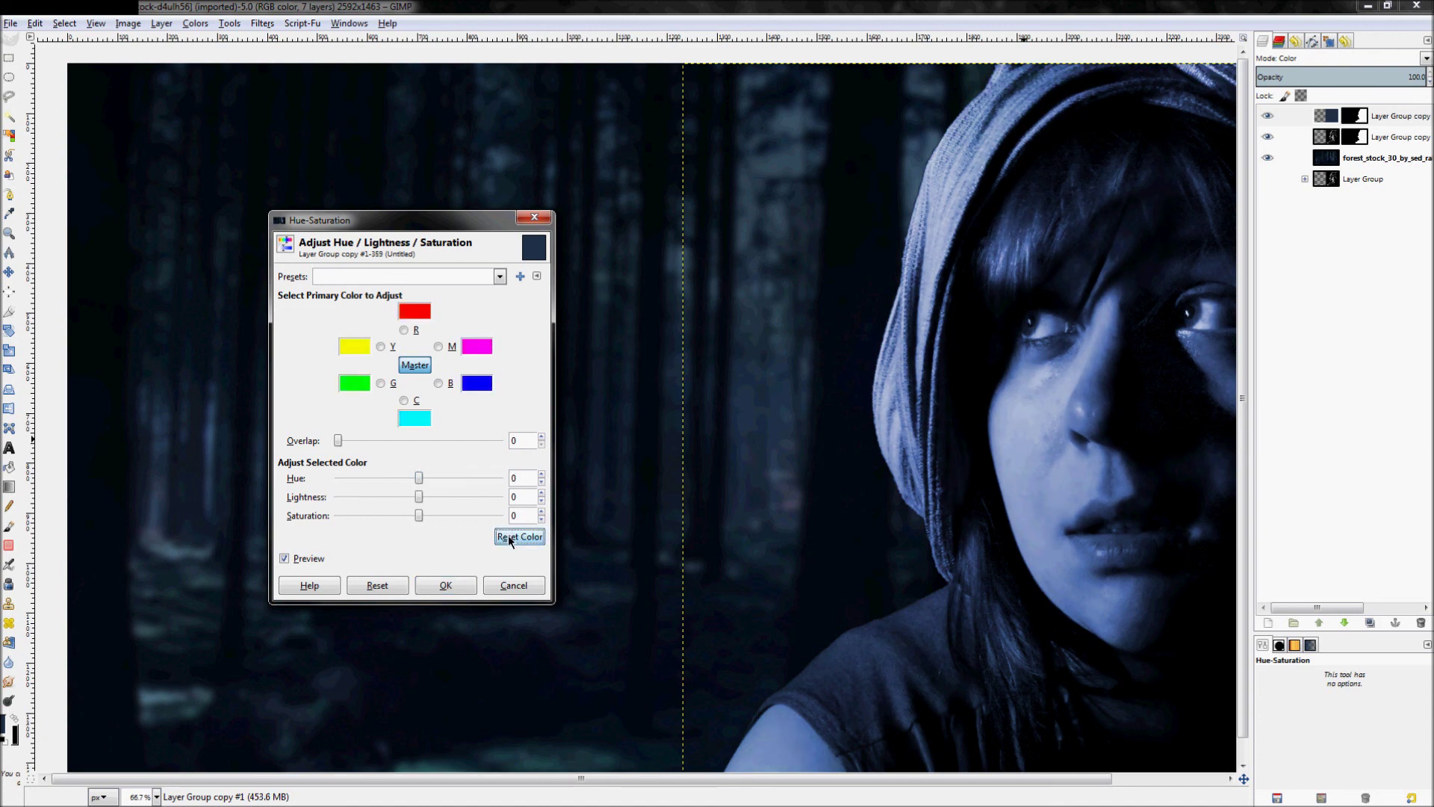